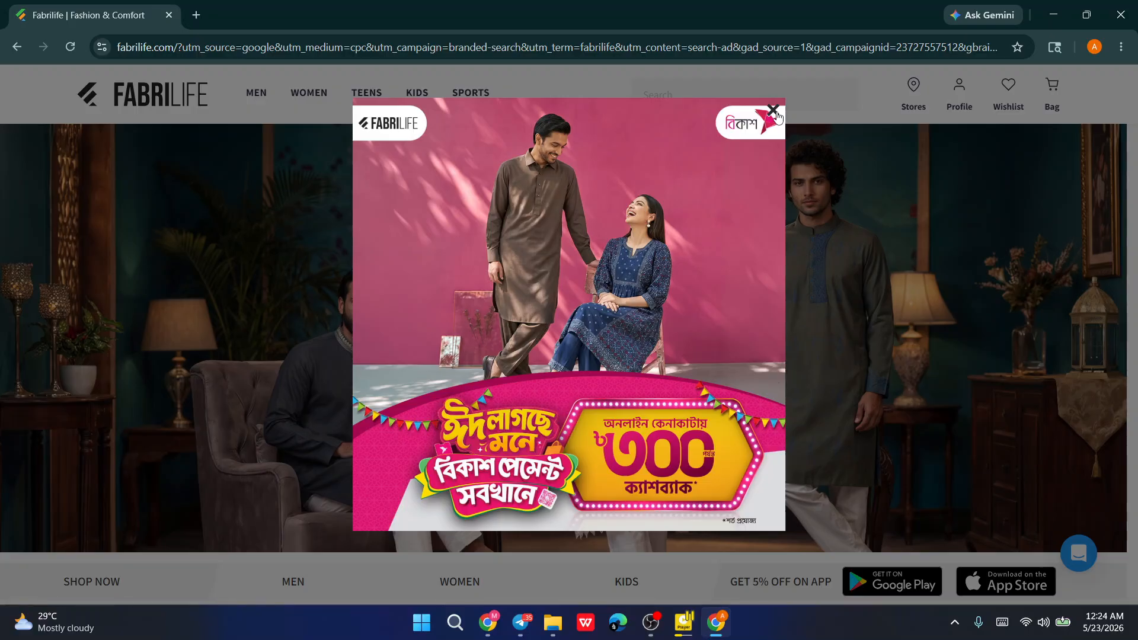
Step: Close the promotional popup on the Fabrilife homepage
left_click(774, 111)
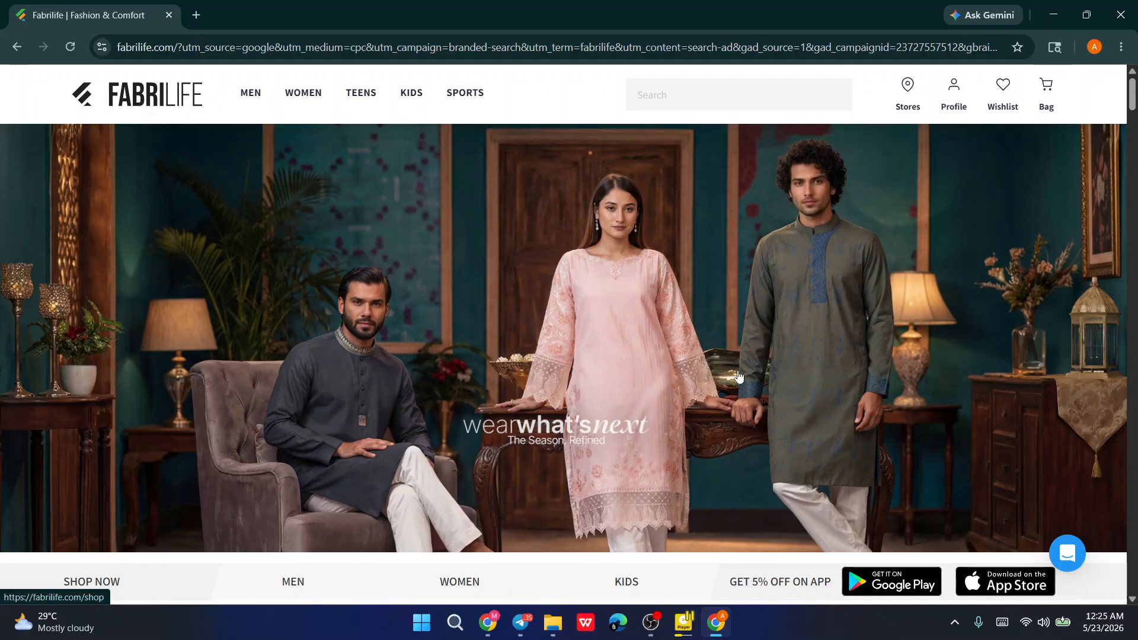
left_click(652, 624)
left_click(653, 624)
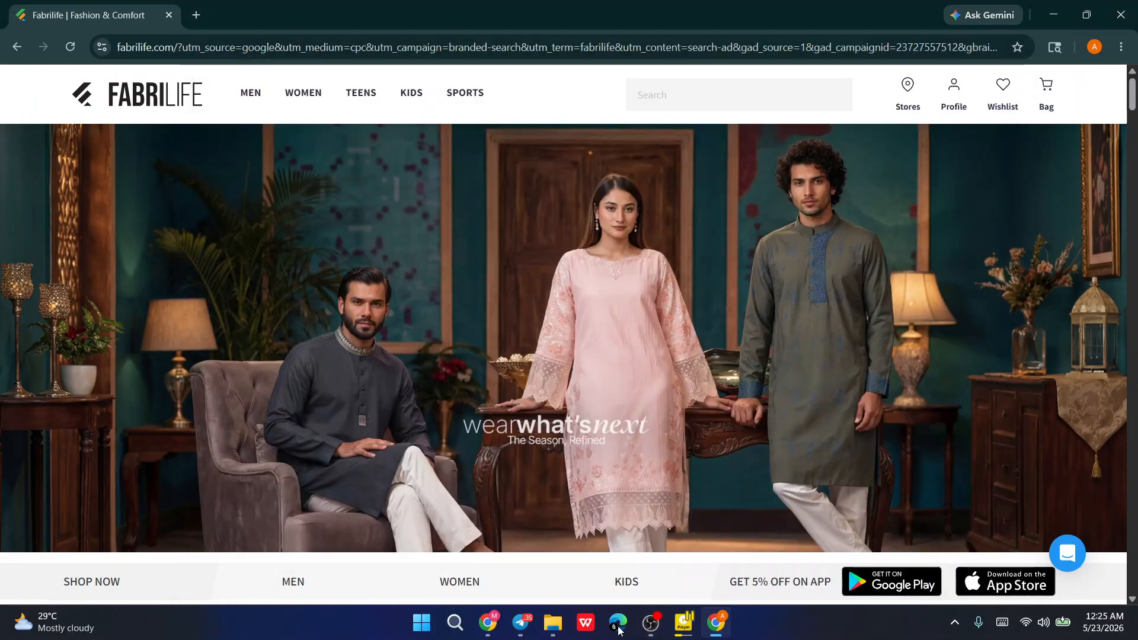
Step: Switch to the zargon.bid admin window and start a new signal with the designation "every product 10% off"
left_click(499, 630)
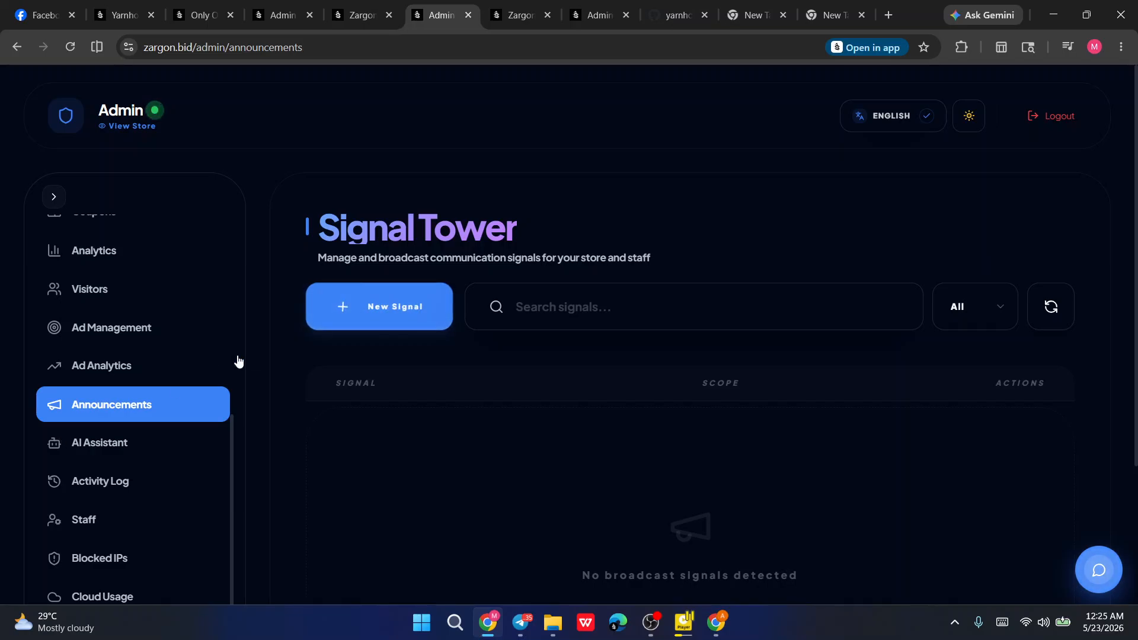
left_click(374, 326)
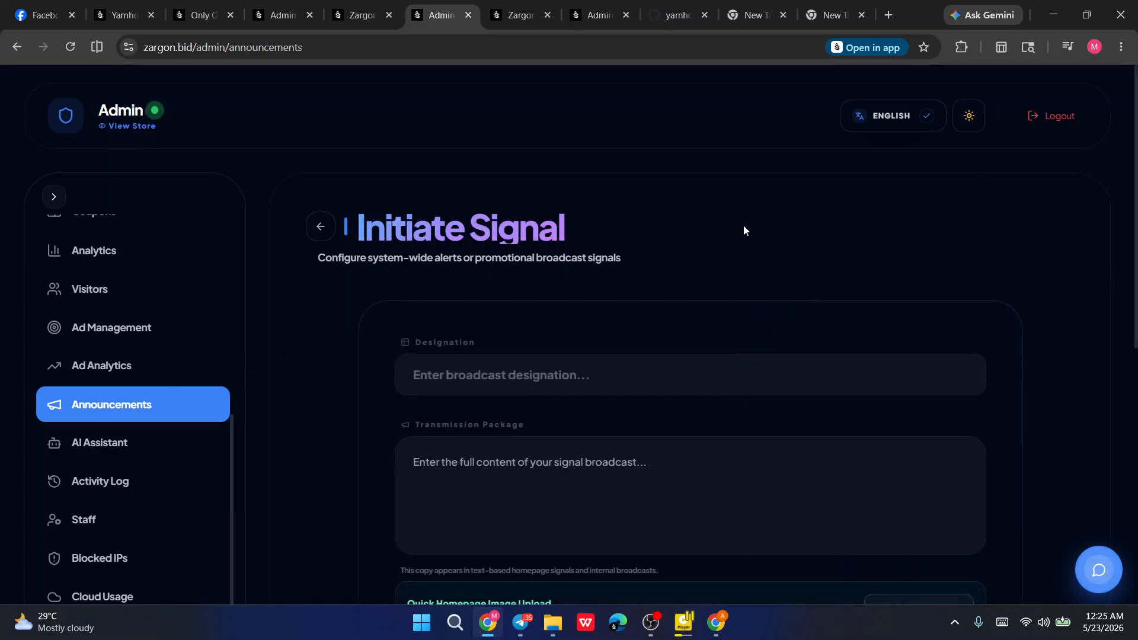
scroll(744, 230, "down", 3)
left_click(460, 191)
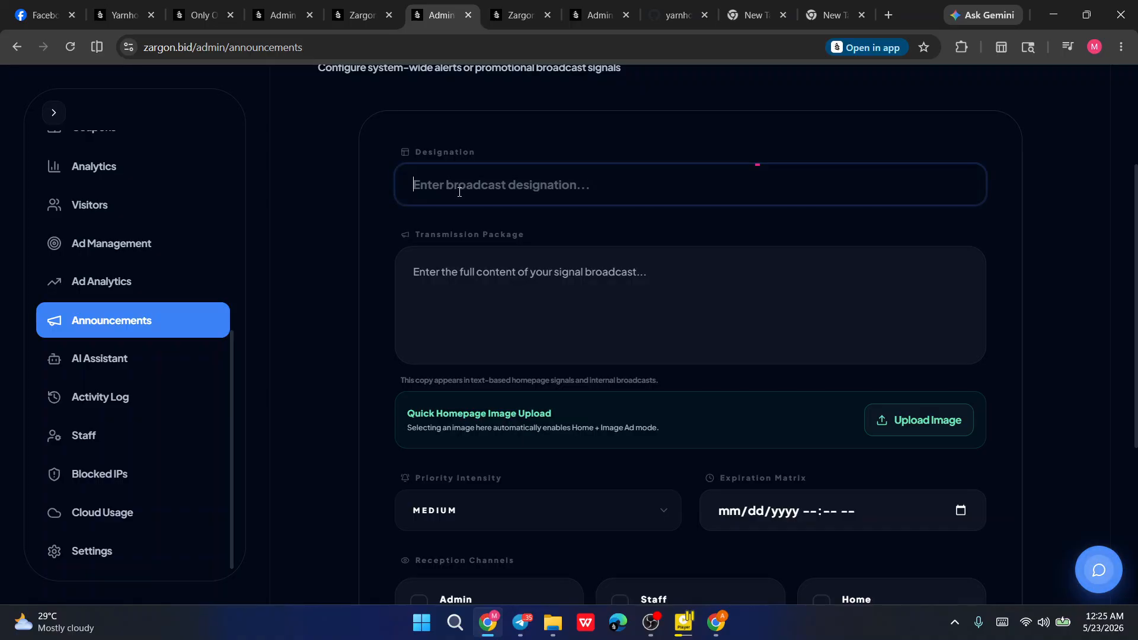
type("every ")
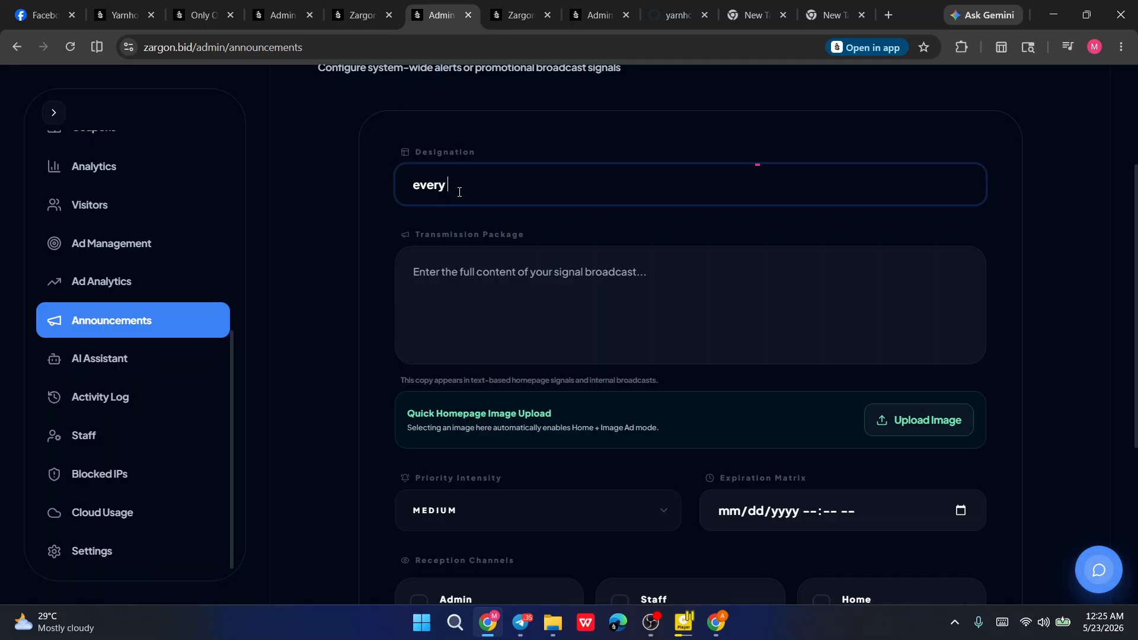
type("product 10% off")
Step: Enter "ajke sokol product a 10% offer" as the signal's transmission package content
left_click(569, 276)
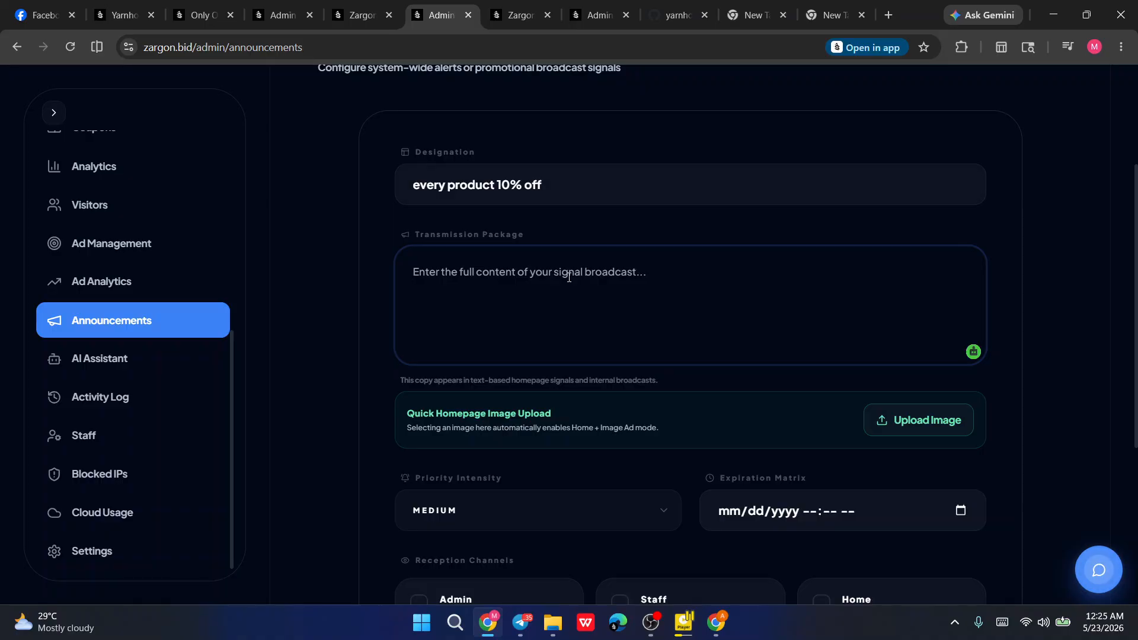
type("k")
key("BackSpace")
key("BackSpace")
type("ajke")
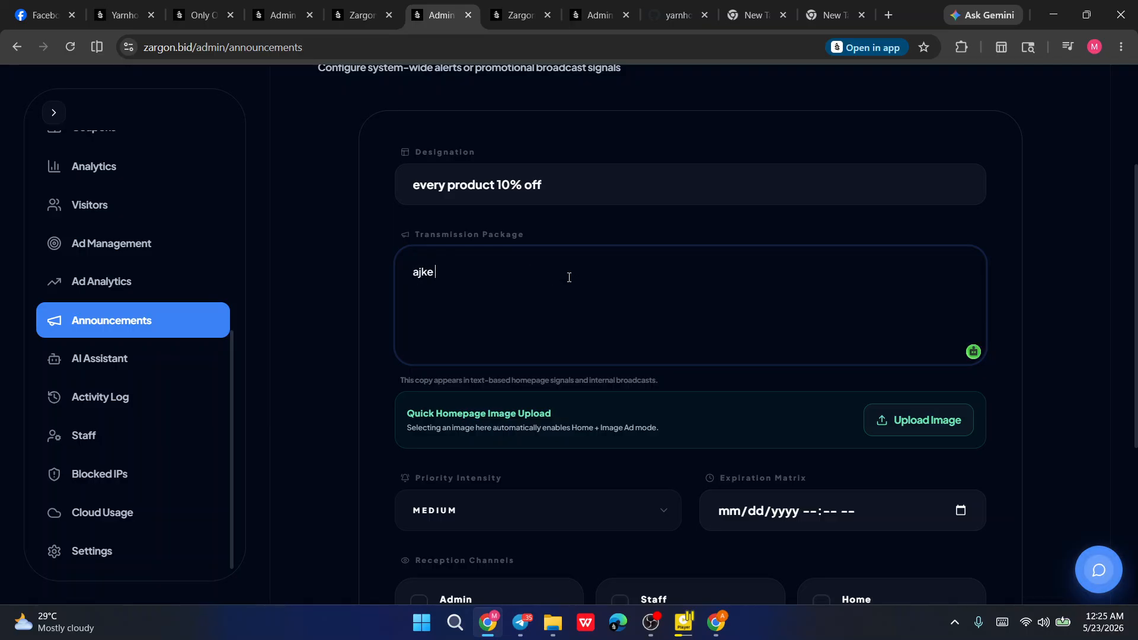
type(" sokol product a 10% offer")
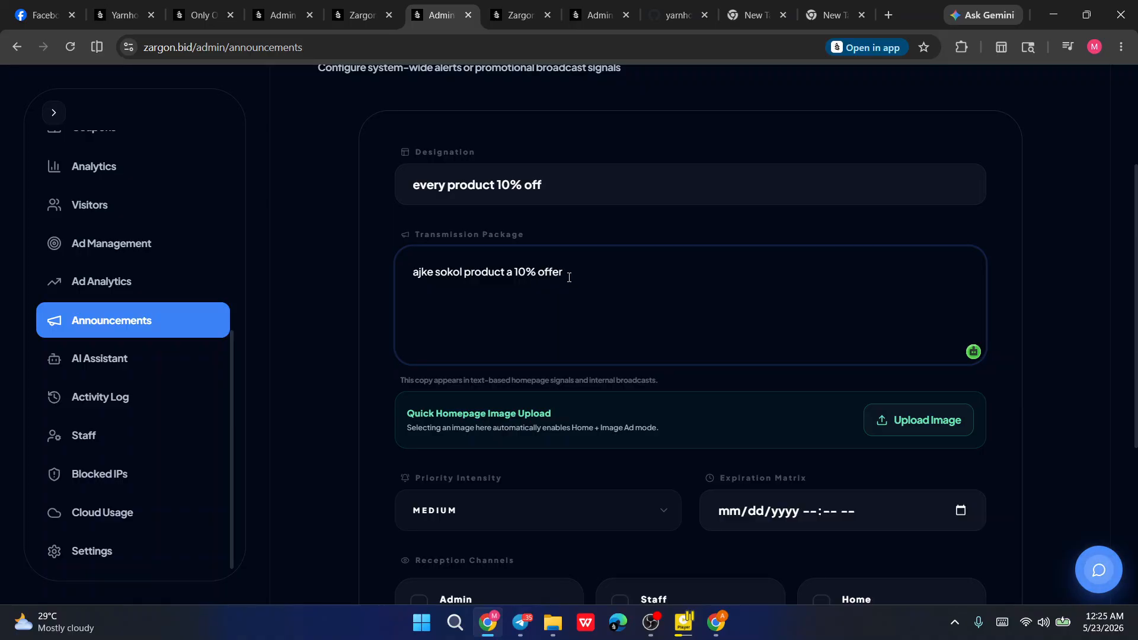
Step: Select the Staff, Admin and Home reception channels for the signal
scroll(585, 288, "down", 3)
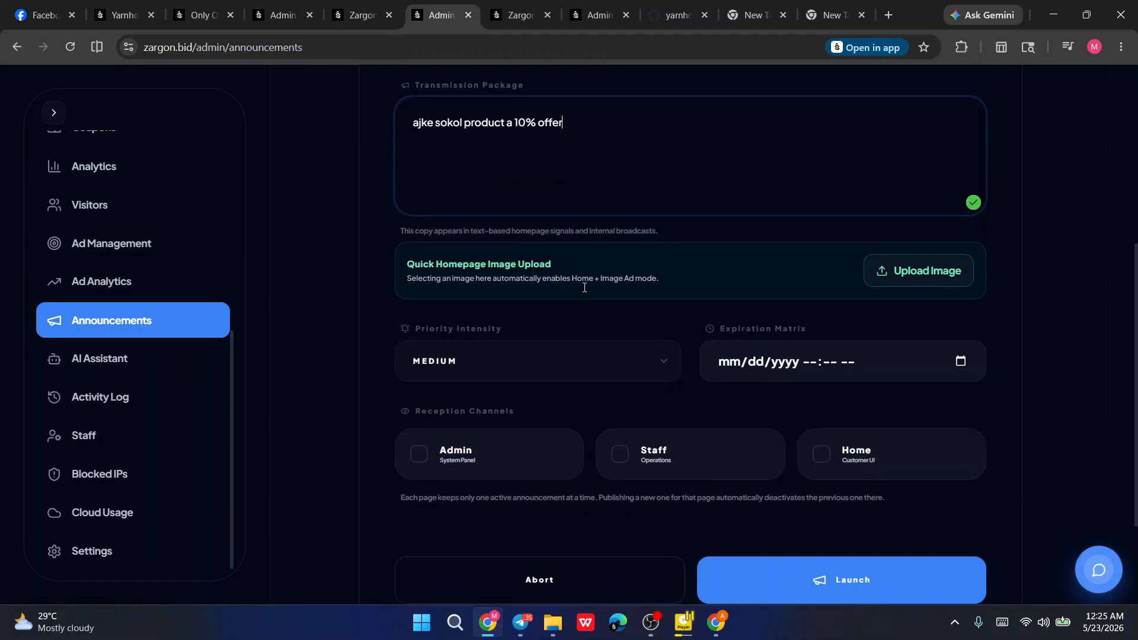
scroll(585, 288, "up", 3)
scroll(584, 287, "up", 3)
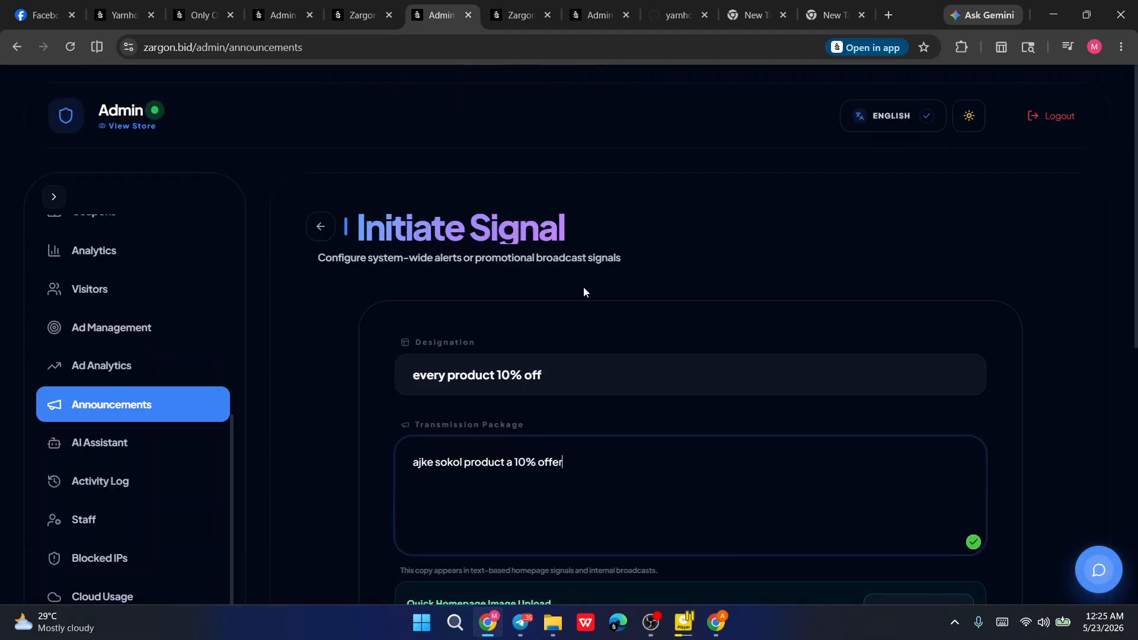
scroll(584, 287, "down", 5)
scroll(765, 460, "down", 1)
left_click(682, 439)
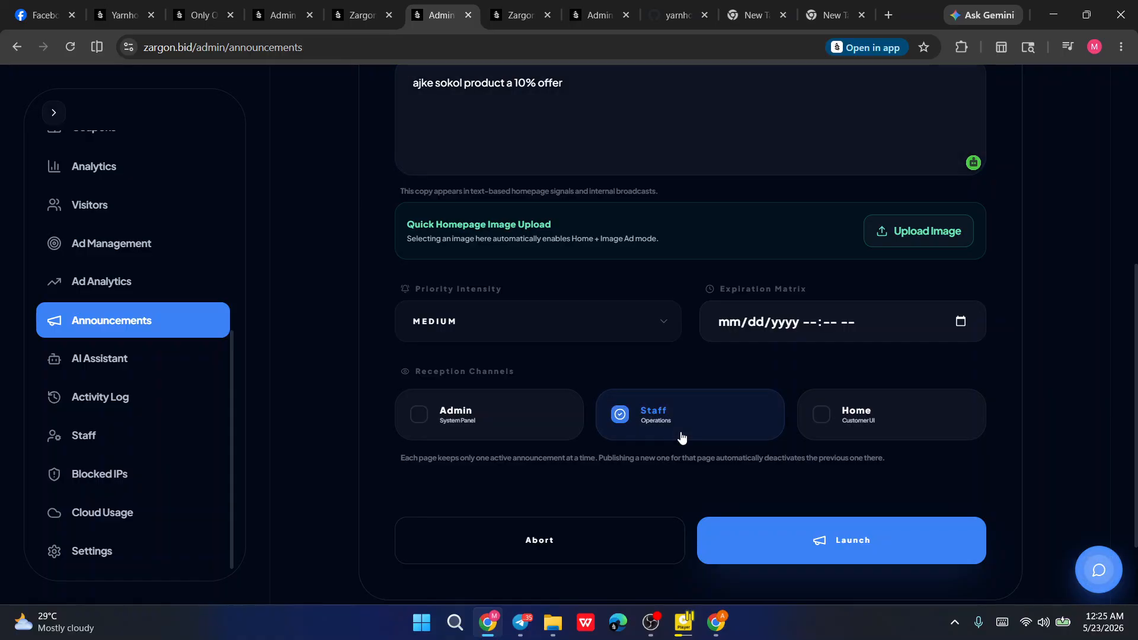
left_click(498, 417)
left_click(859, 423)
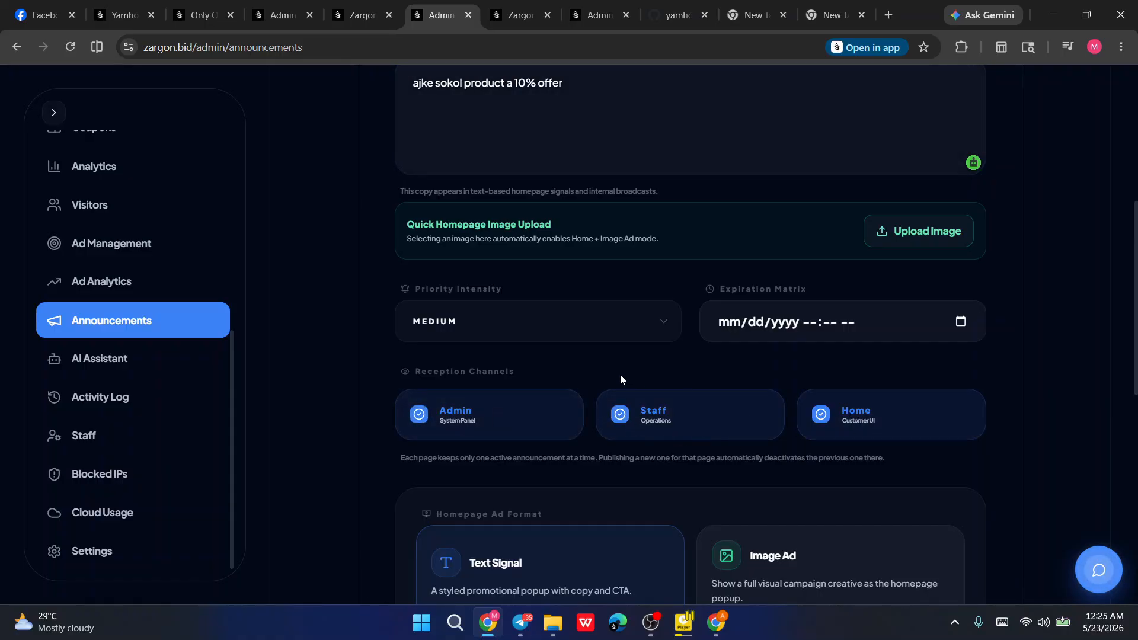
Step: Review the signal form from the designation and message through the channels to the homepage ad format and live preview
scroll(620, 375, "up", 5)
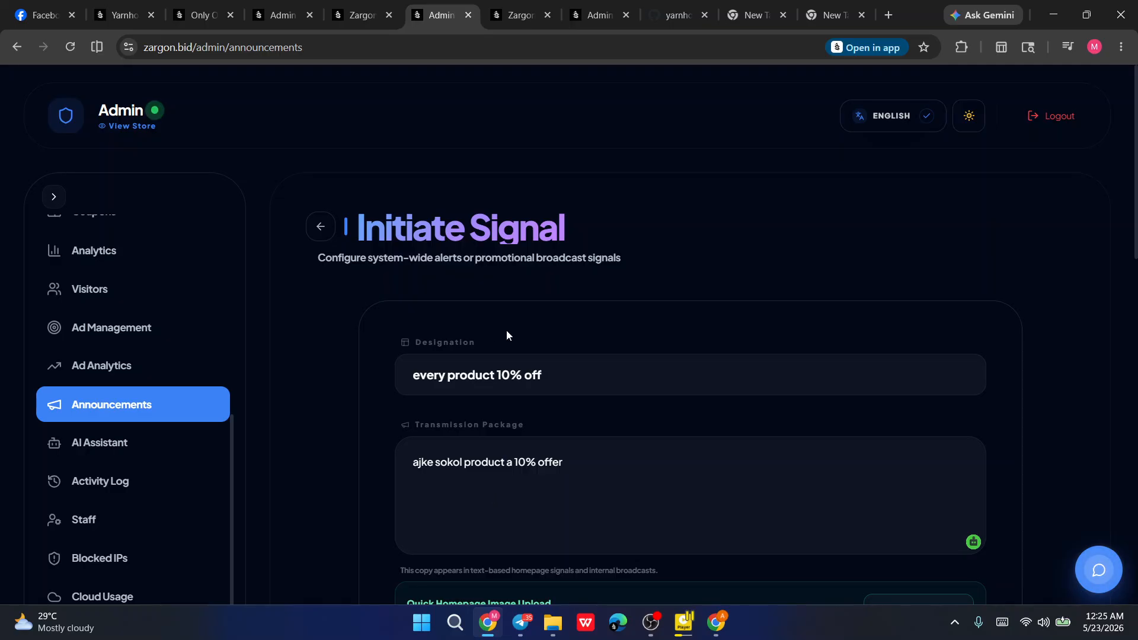
left_click(551, 374)
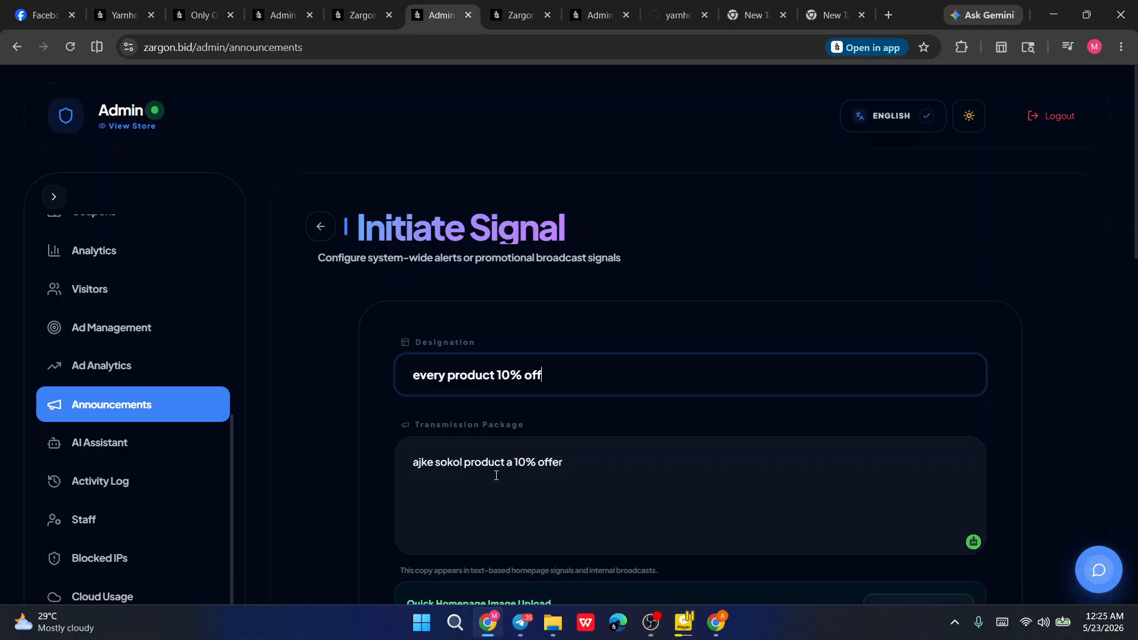
scroll(496, 475, "down", 4)
scroll(496, 475, "down", 5)
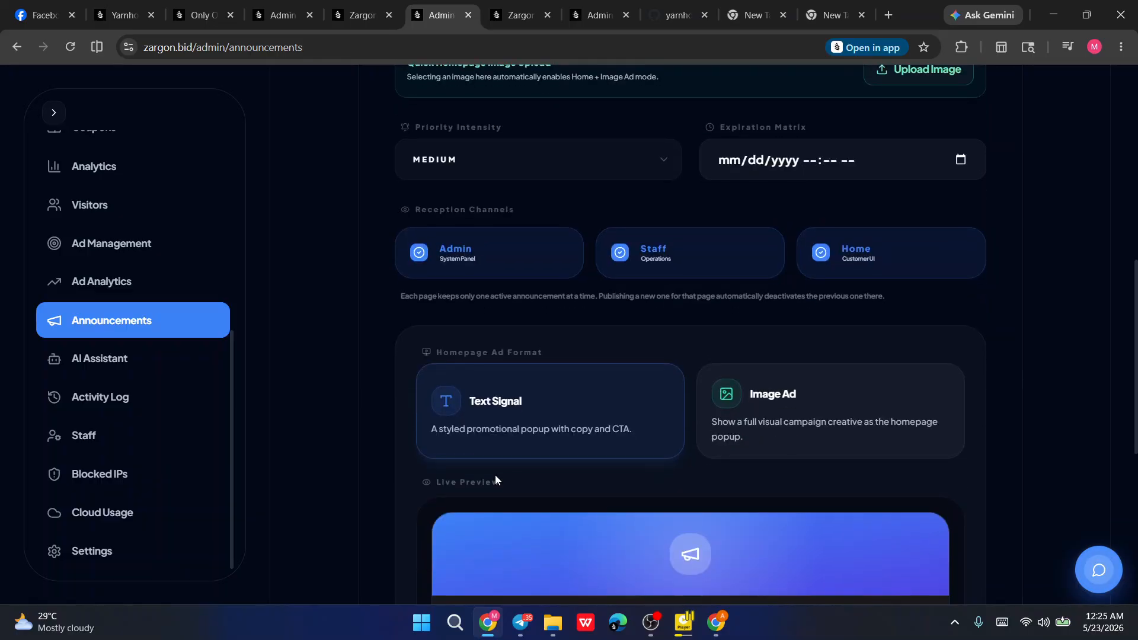
scroll(648, 450, "up", 7)
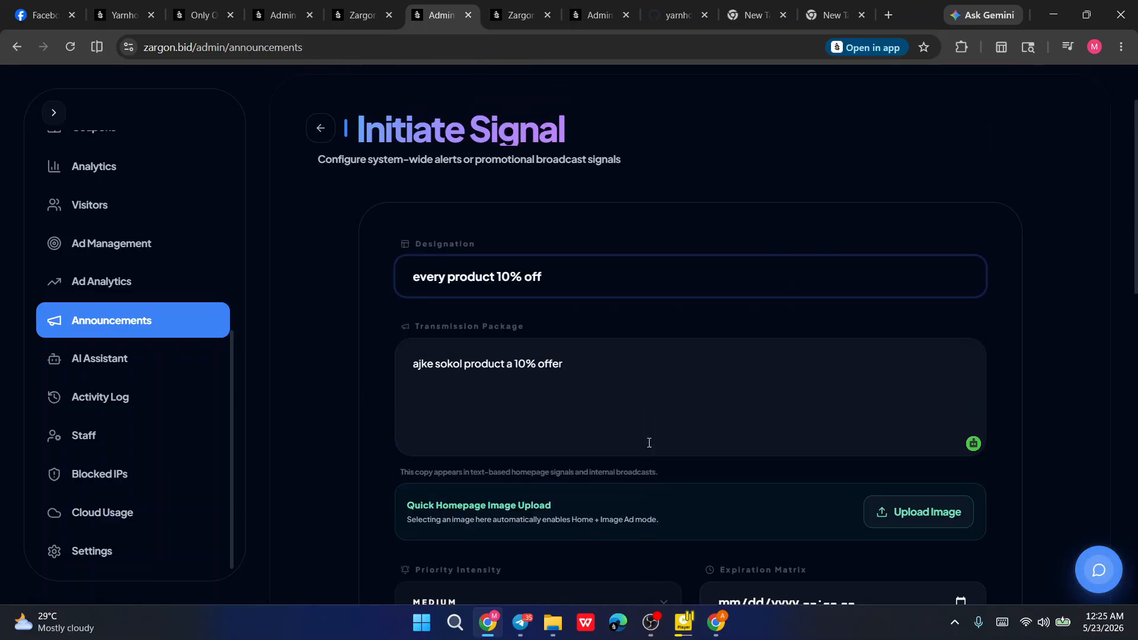
scroll(648, 445, "down", 3)
scroll(648, 442, "up", 5)
scroll(628, 388, "down", 5)
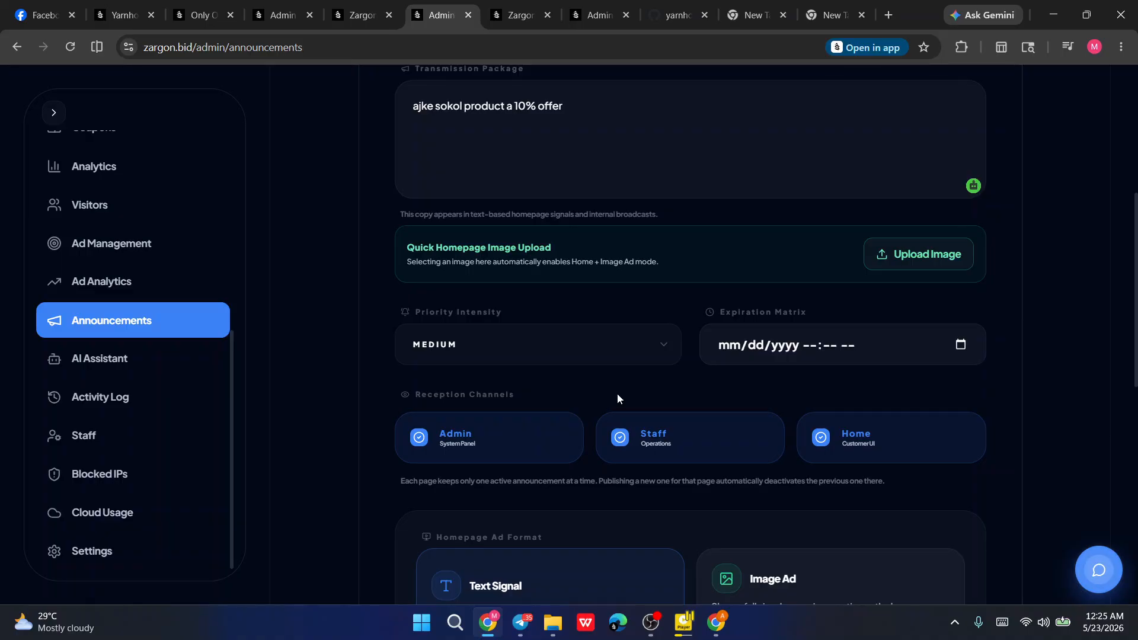
scroll(695, 454, "down", 5)
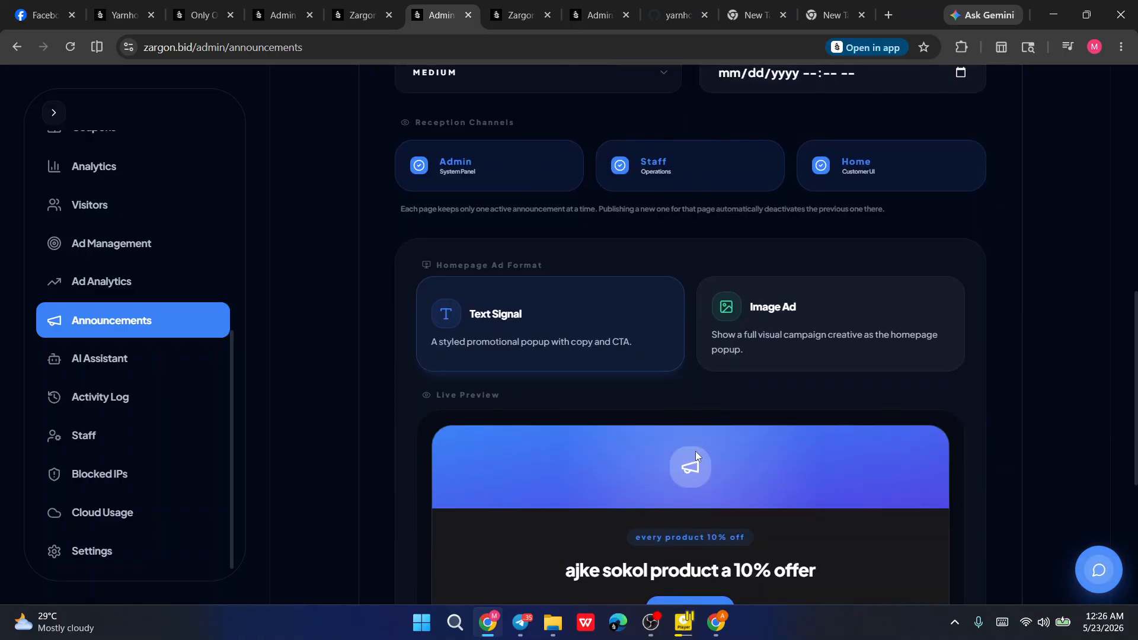
scroll(632, 363, "up", 9)
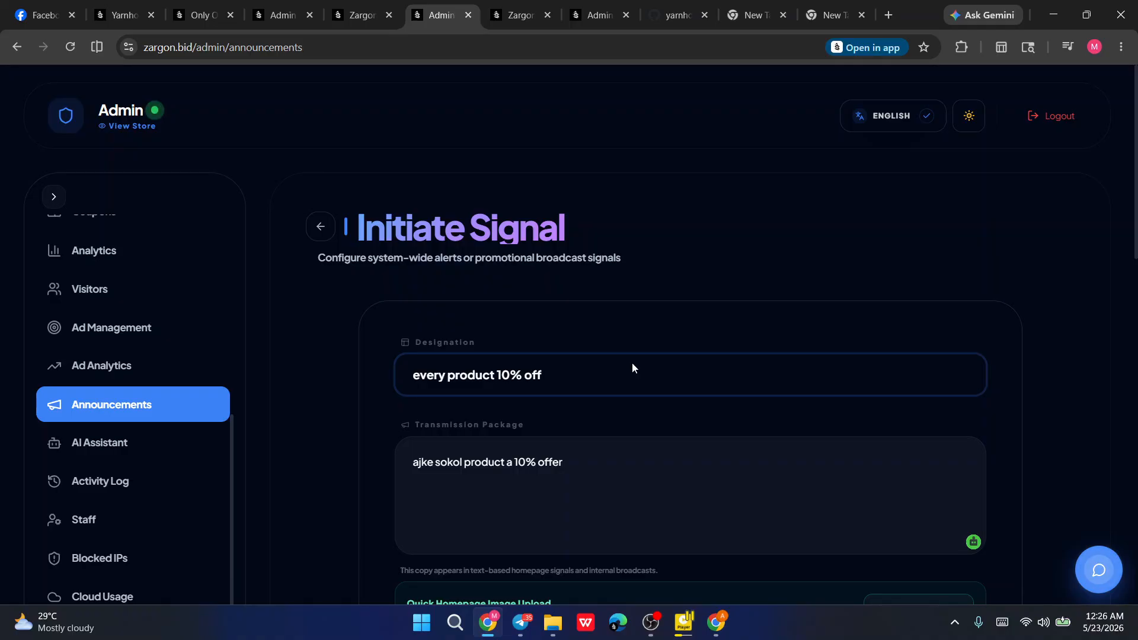
scroll(632, 363, "down", 4)
left_click(666, 249)
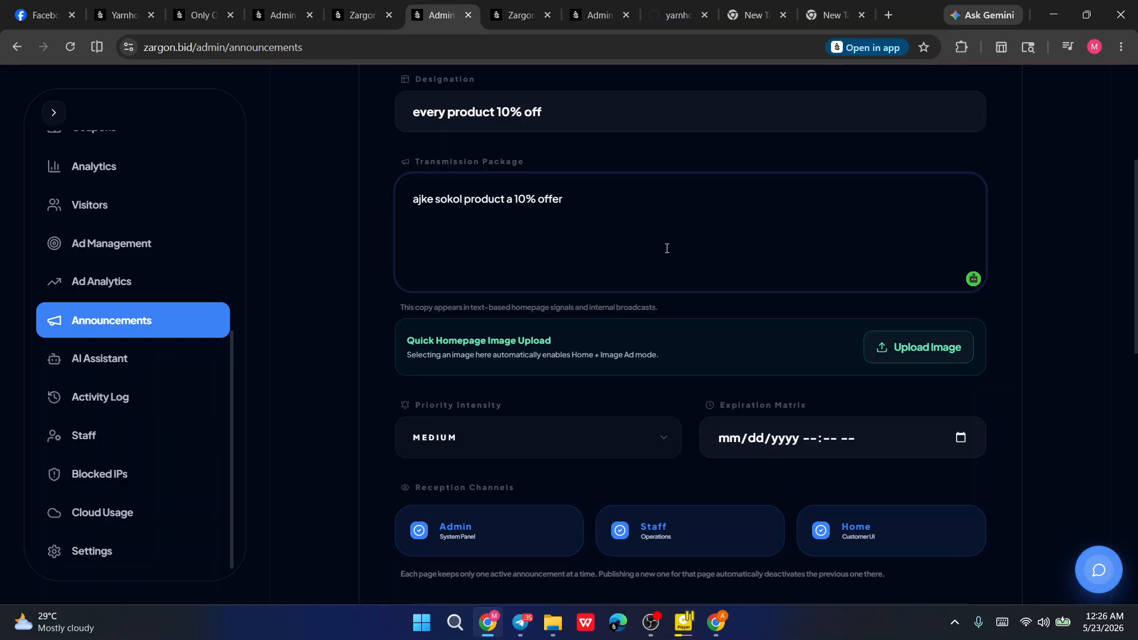
scroll(771, 417, "down", 5)
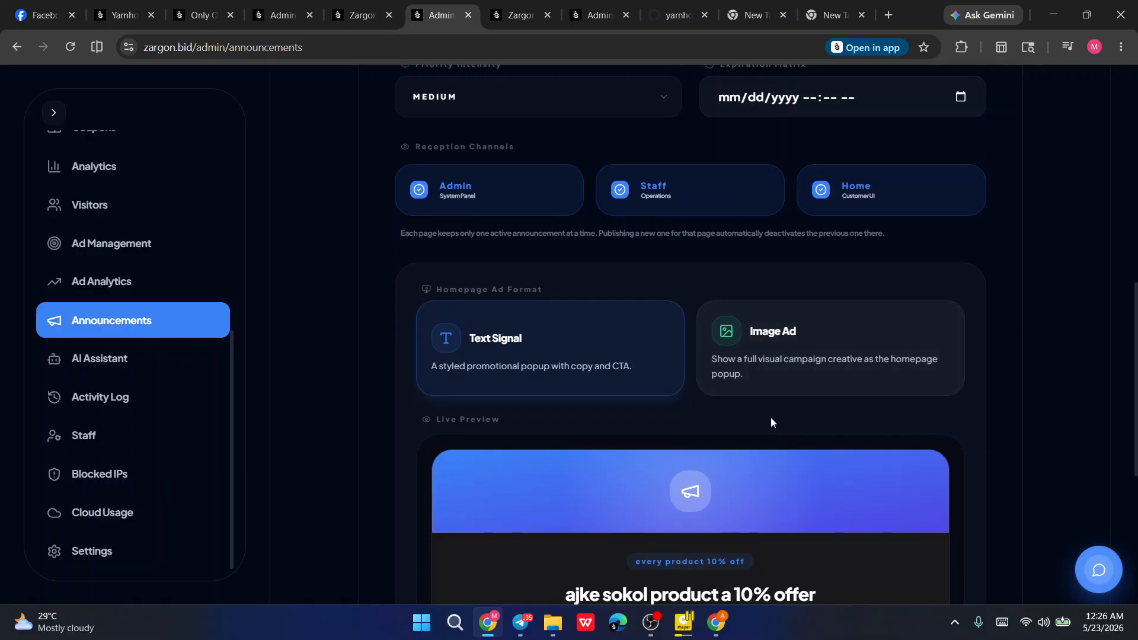
scroll(694, 457, "down", 4)
scroll(704, 401, "up", 6)
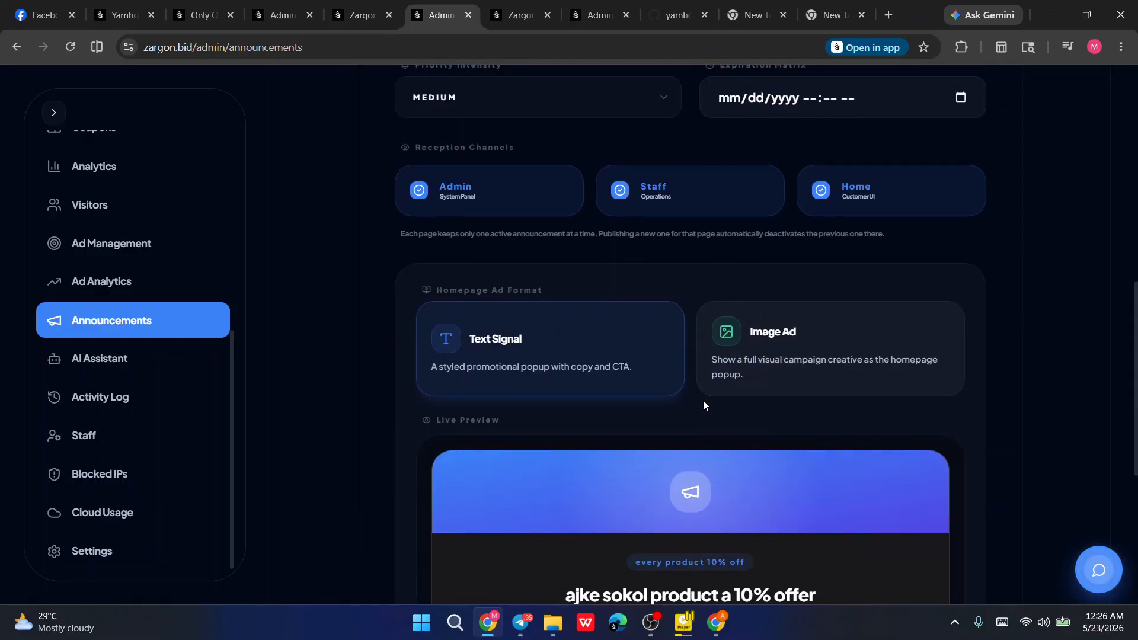
Step: Turn the Staff, Admin and Home reception channels off and back on, one after another
left_click(658, 270)
left_click(657, 269)
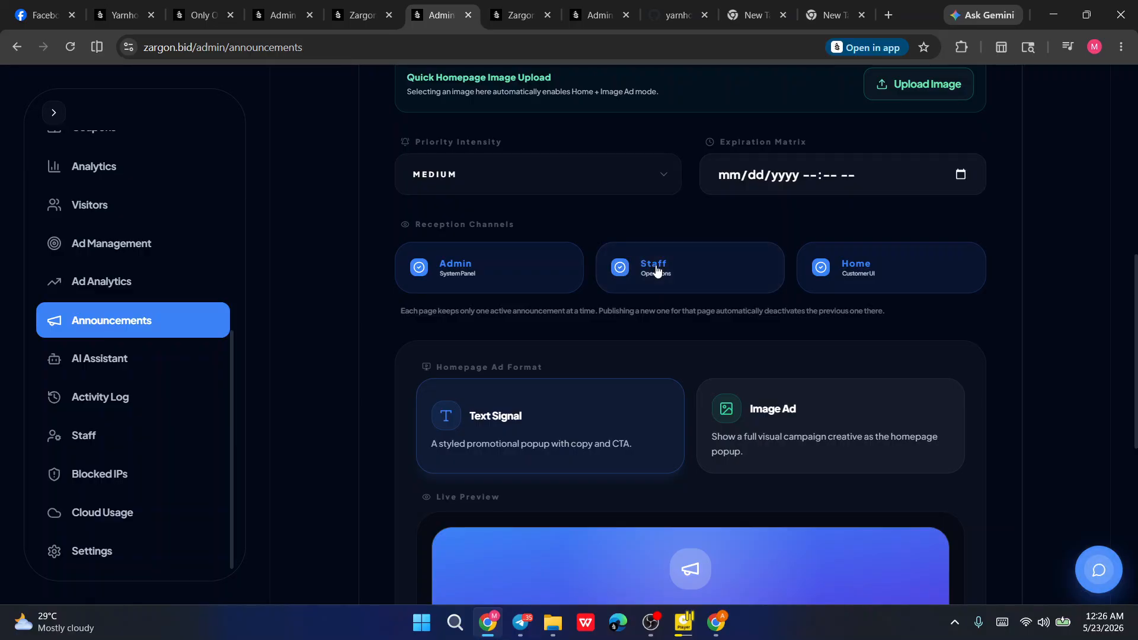
left_click(515, 279)
left_click(515, 278)
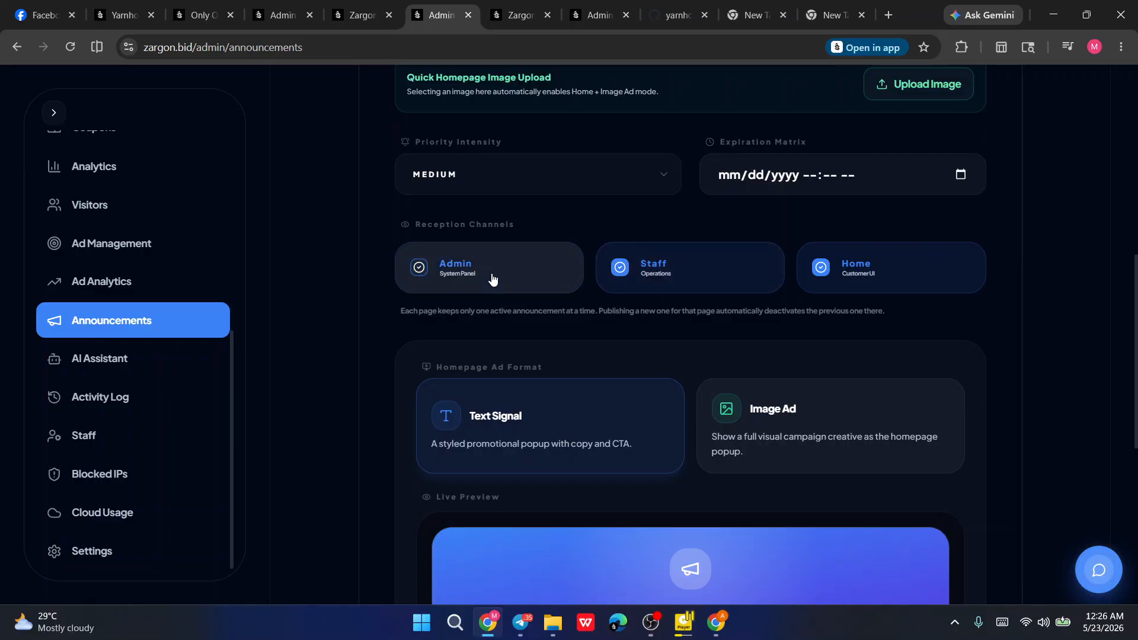
left_click(820, 270)
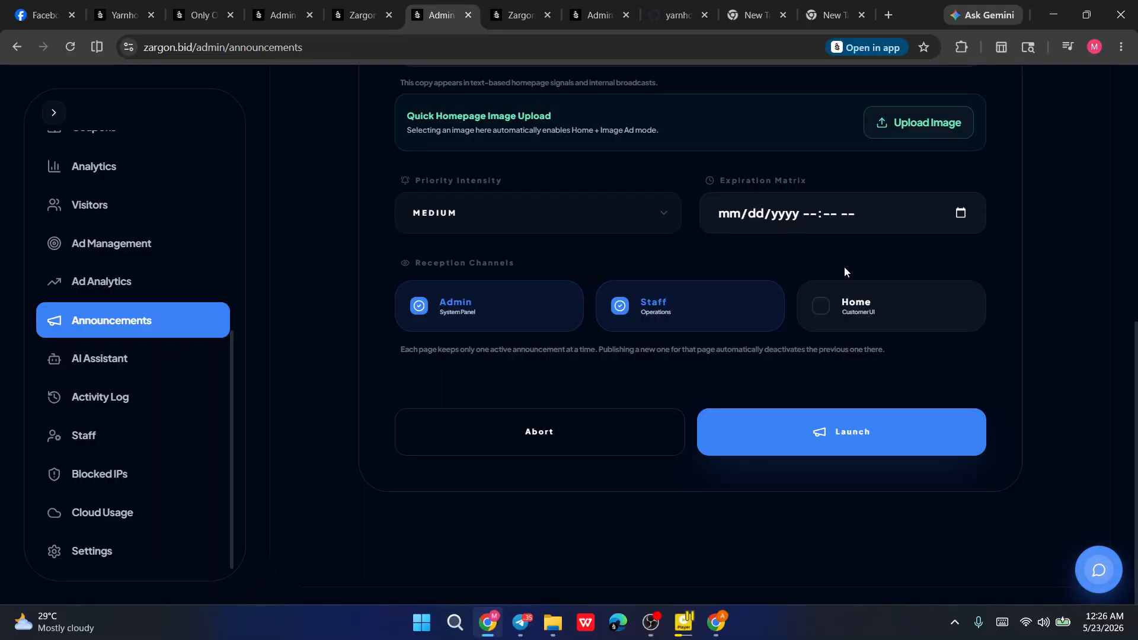
scroll(488, 290, "up", 4)
scroll(488, 294, "down", 4)
left_click(859, 323)
Step: Compare the entered designation and message with the text ad in the live preview
scroll(837, 307, "up", 2)
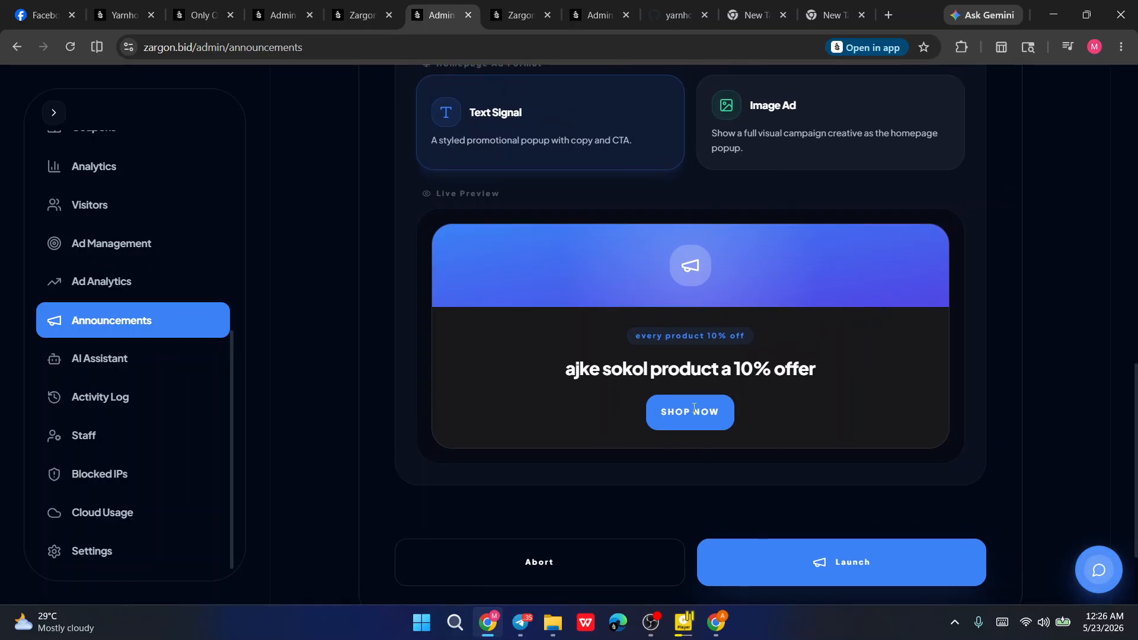
scroll(693, 408, "up", 10)
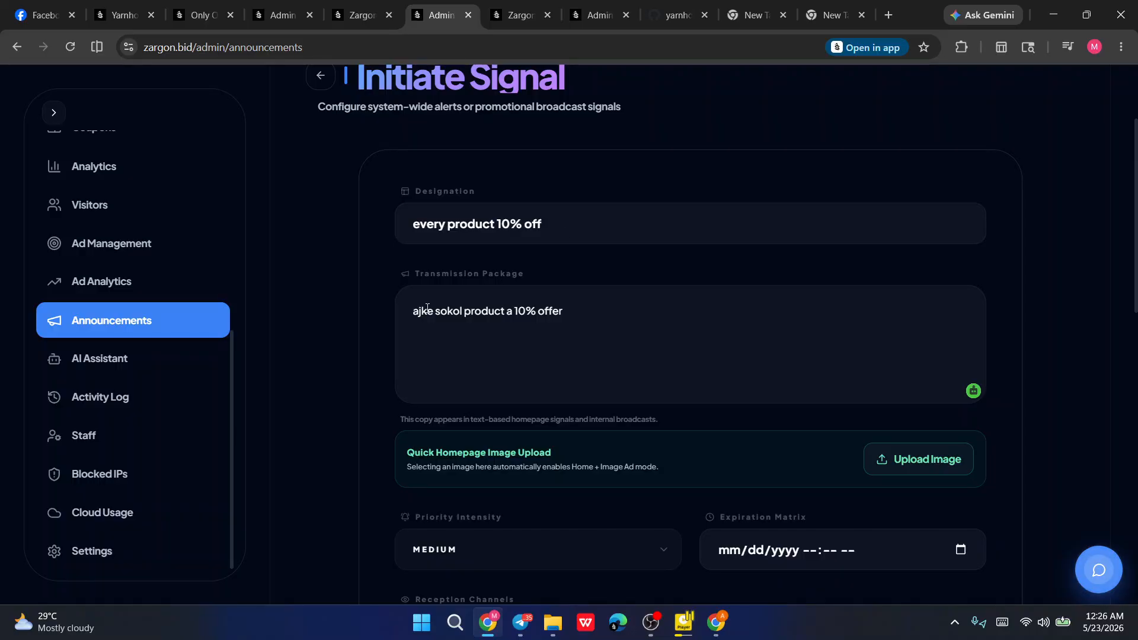
scroll(618, 422, "down", 12)
scroll(652, 415, "up", 3)
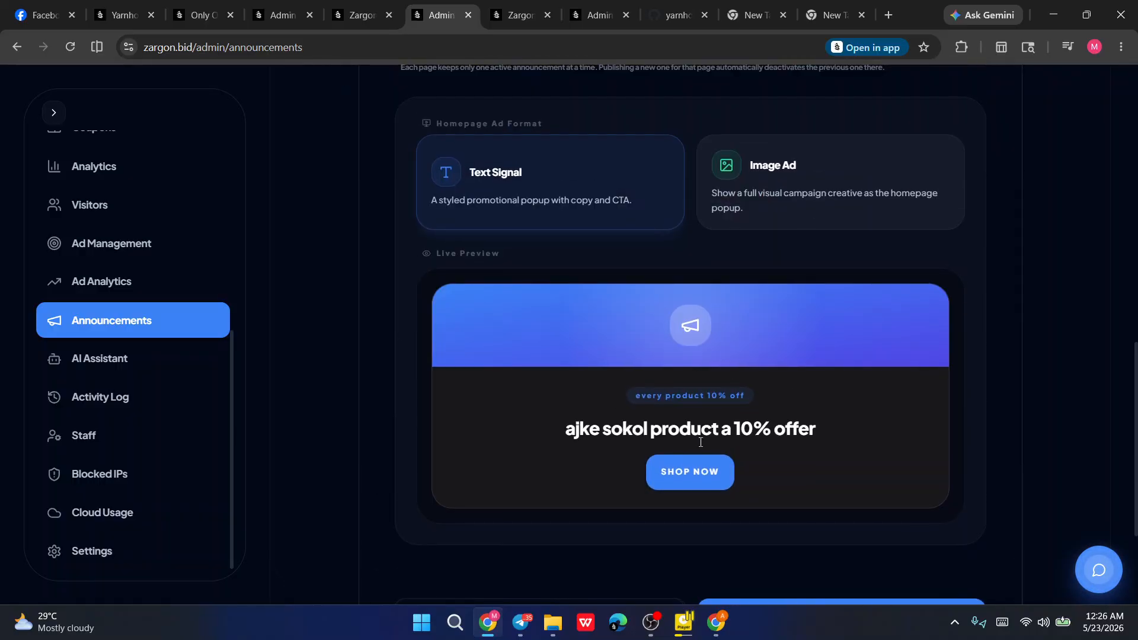
scroll(704, 400, "up", 8)
scroll(688, 178, "down", 6)
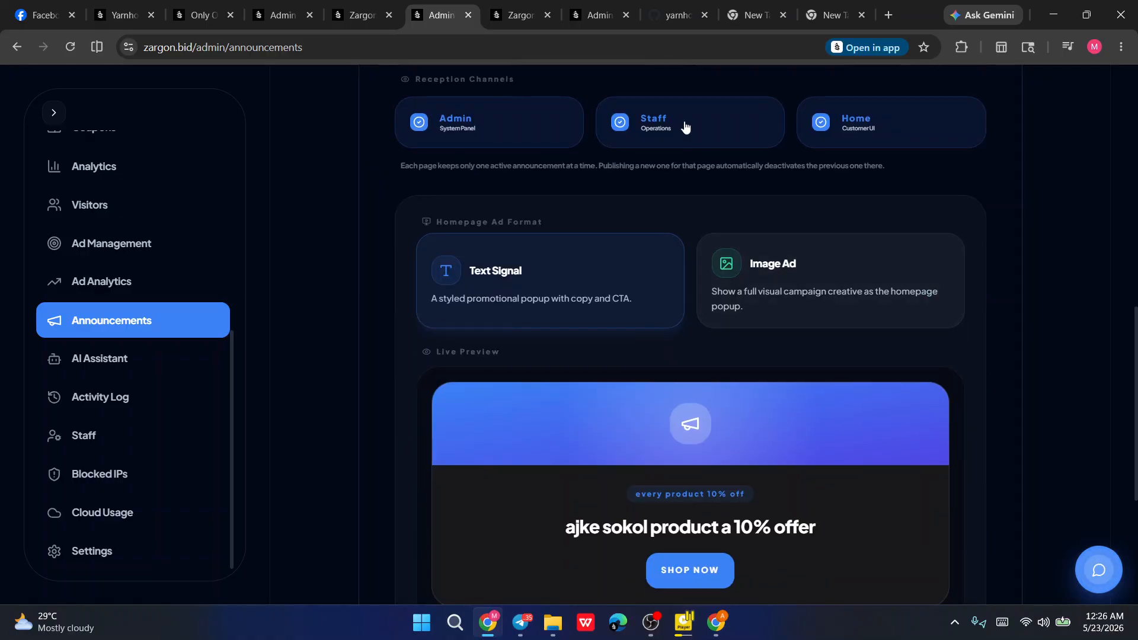
scroll(611, 123, "up", 2)
scroll(611, 124, "up", 8)
scroll(561, 439, "down", 8)
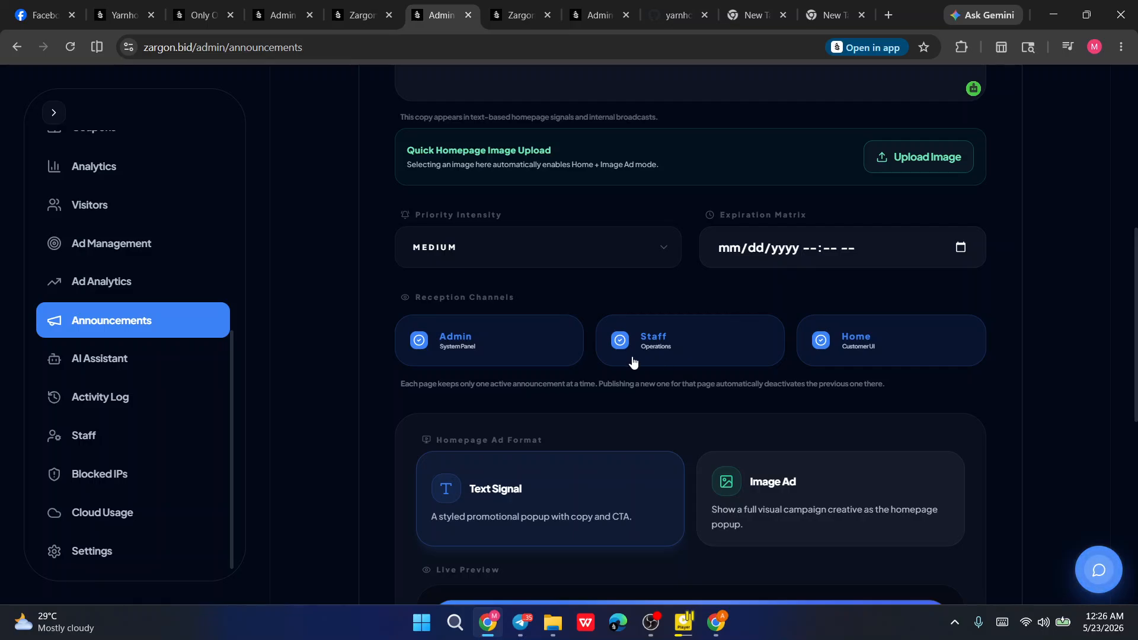
Step: Deselect the Staff and Admin reception channels, leaving only Home selected
left_click(628, 354)
left_click(418, 342)
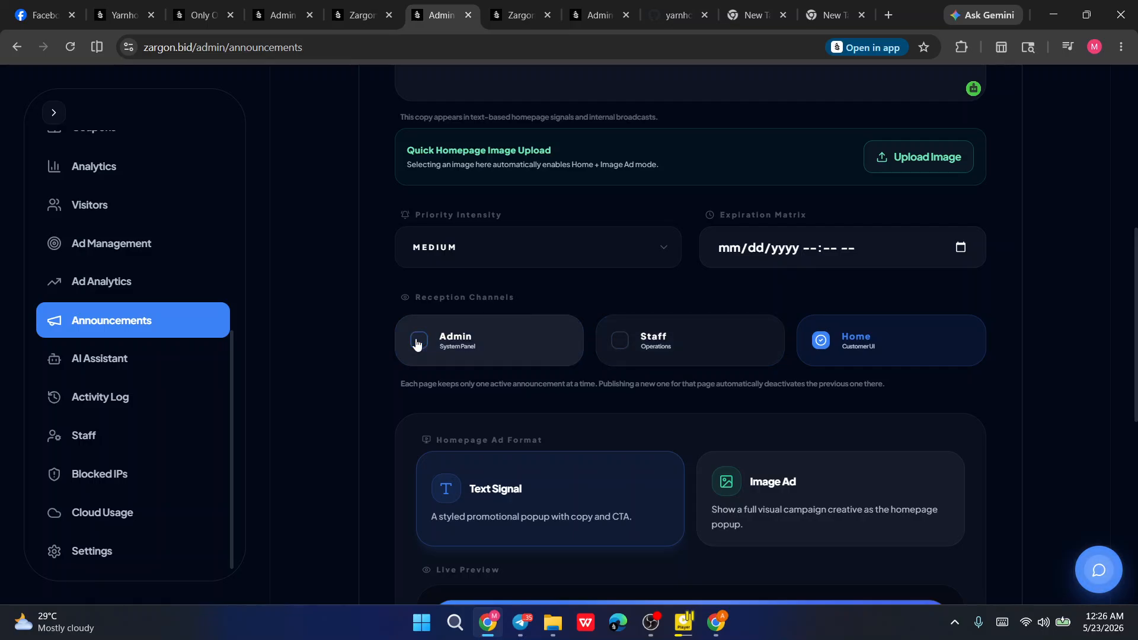
scroll(786, 465, "up", 1)
Step: Switch the homepage ad format to Image Ad and open the ad creative's file picker, cancelling without choosing an image
scroll(791, 460, "down", 3)
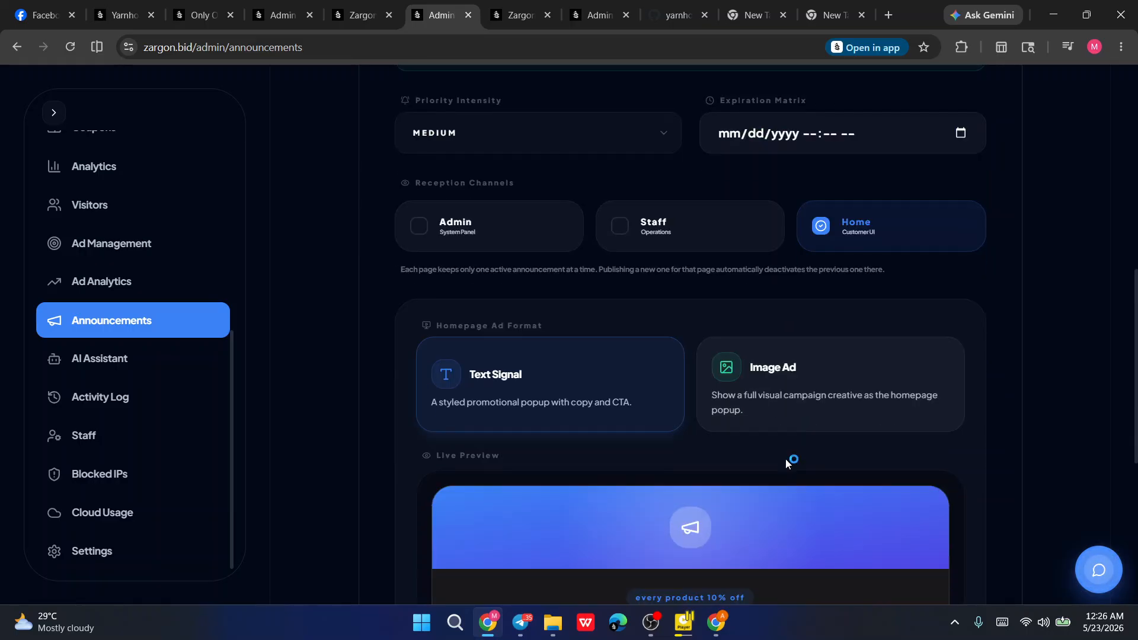
left_click(804, 402)
scroll(719, 444, "down", 6)
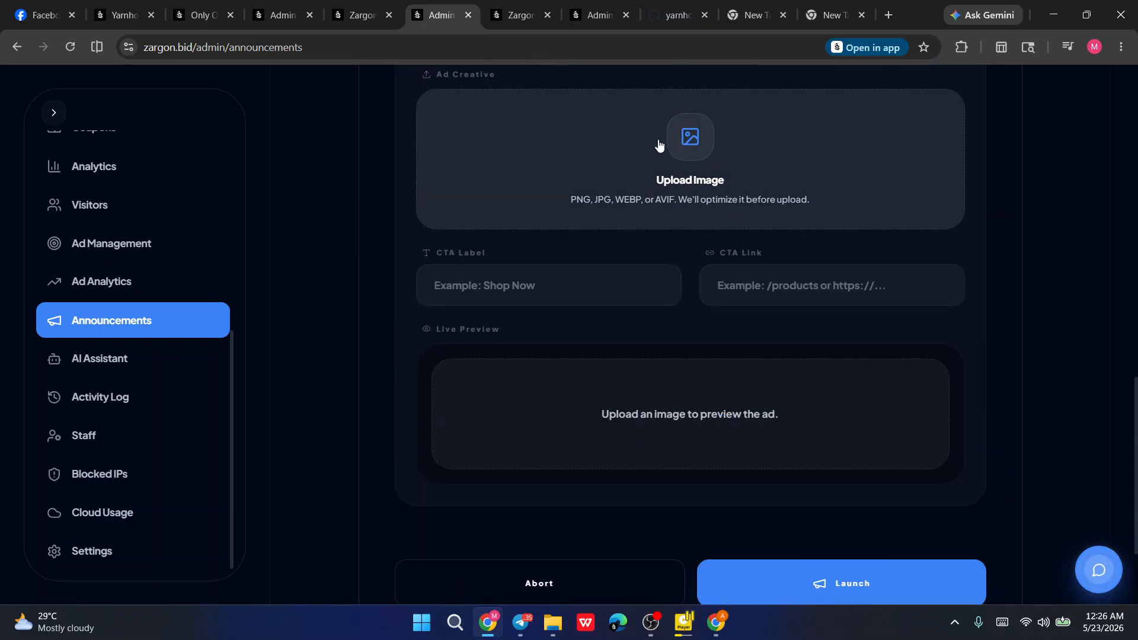
left_click(672, 150)
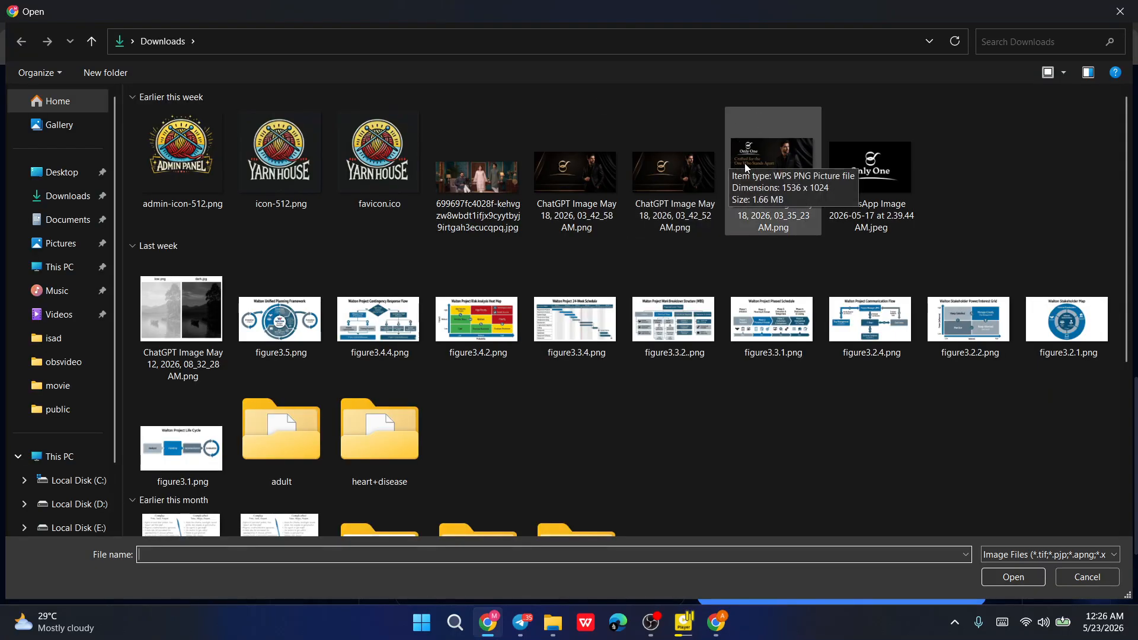
left_click(1120, 11)
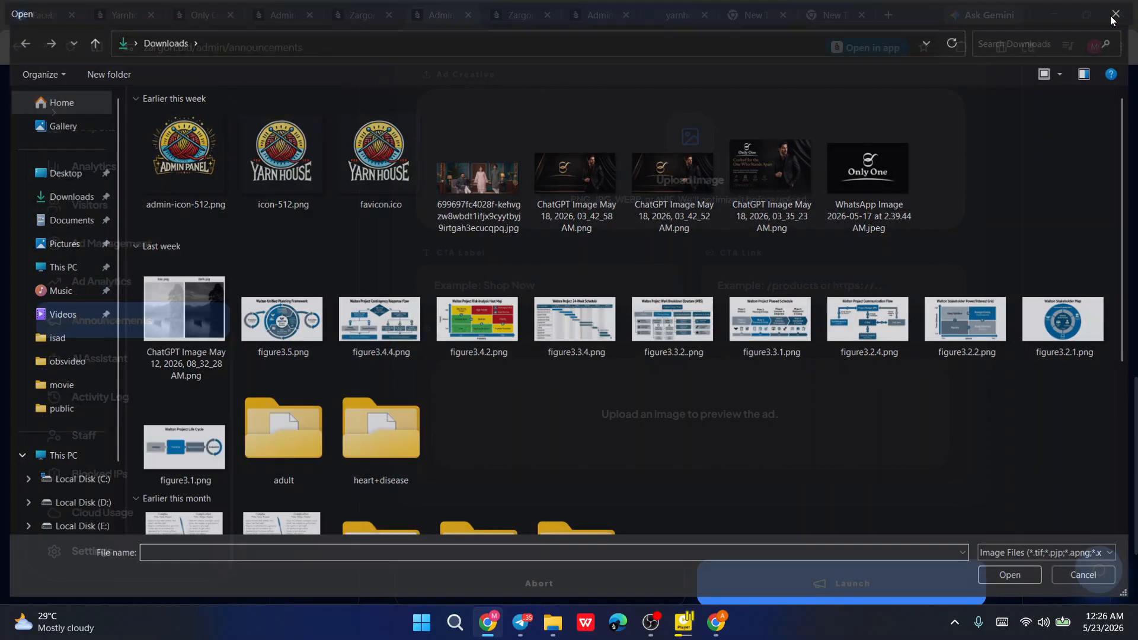
Step: Return the homepage ad format to Text Signal and review its live preview
scroll(726, 397, "up", 3)
scroll(726, 399, "up", 3)
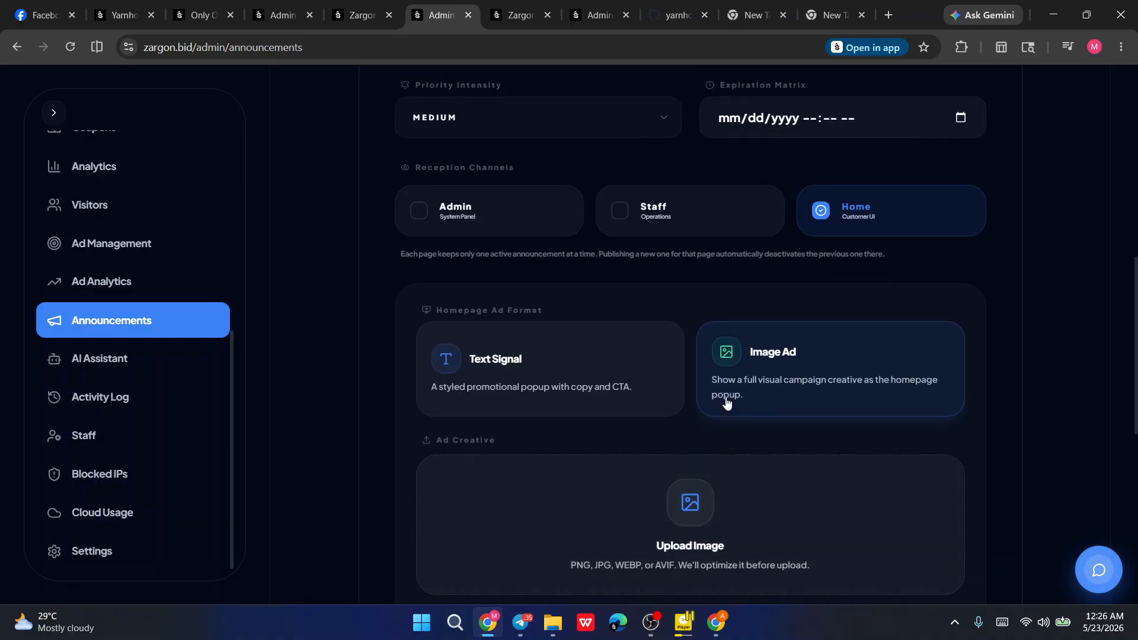
left_click(455, 352)
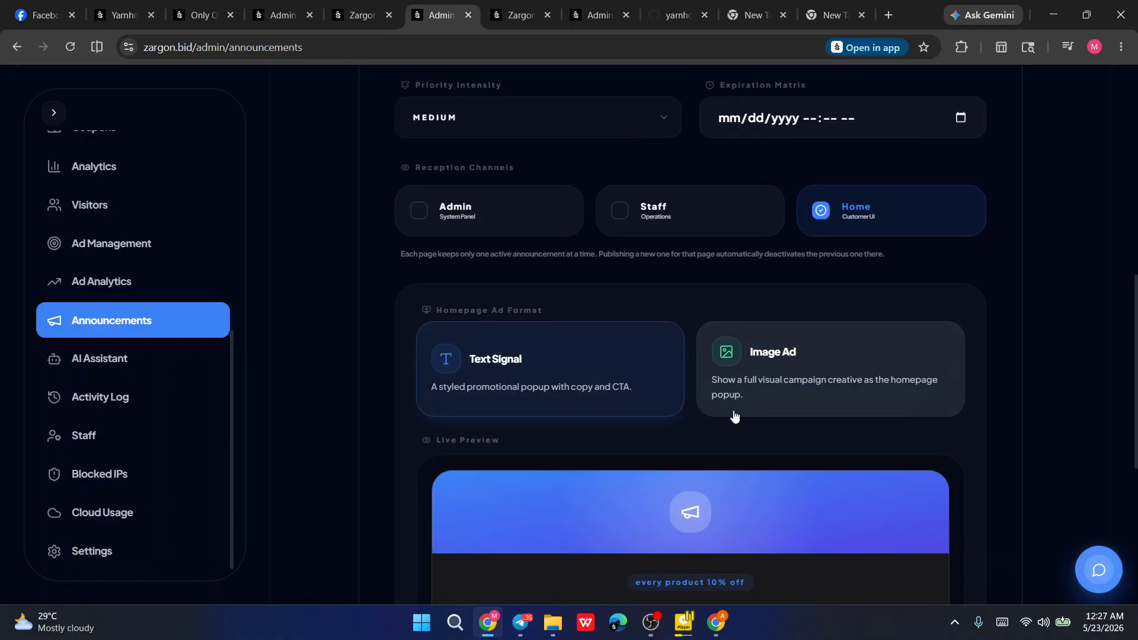
scroll(732, 412, "down", 3)
scroll(734, 411, "up", 4)
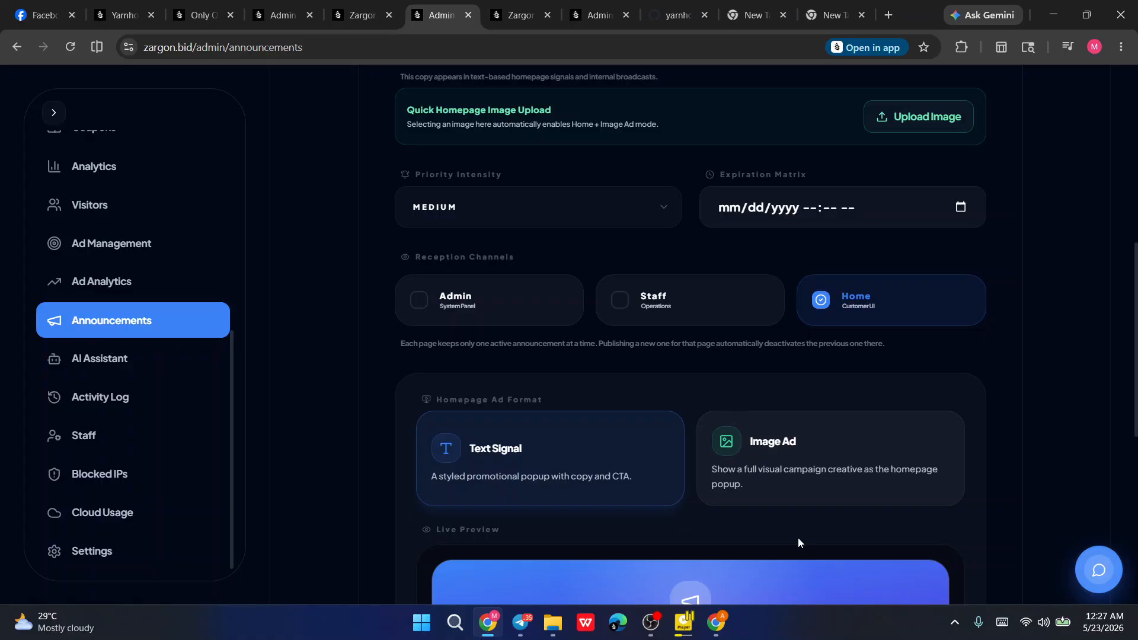
scroll(772, 483, "down", 5)
scroll(828, 146, "up", 1)
scroll(828, 146, "up", 3)
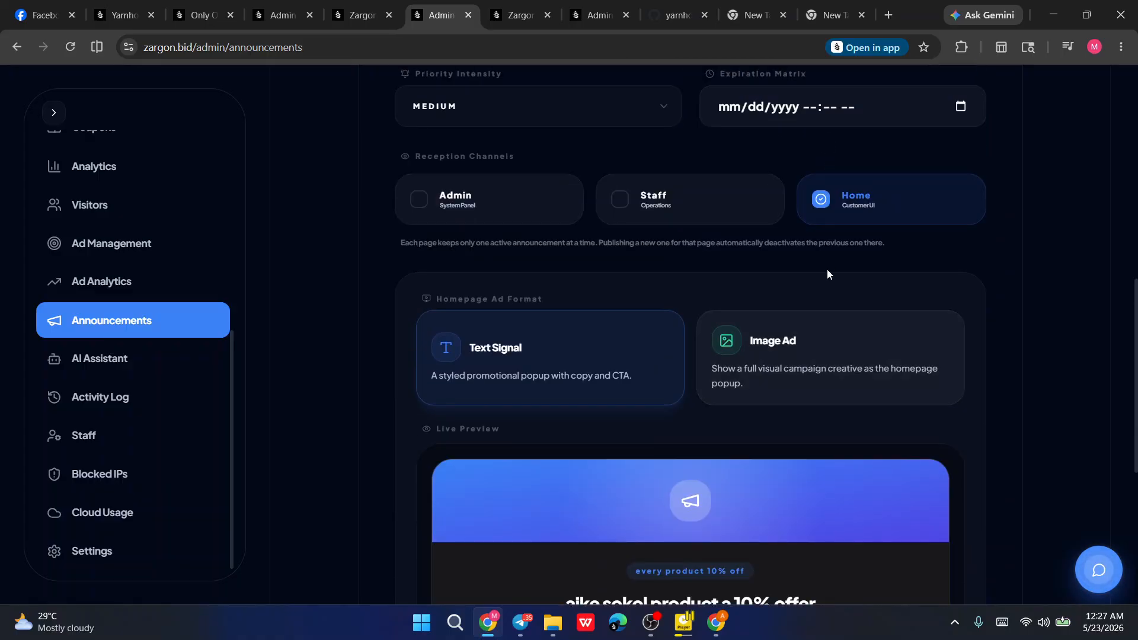
scroll(713, 353, "down", 3)
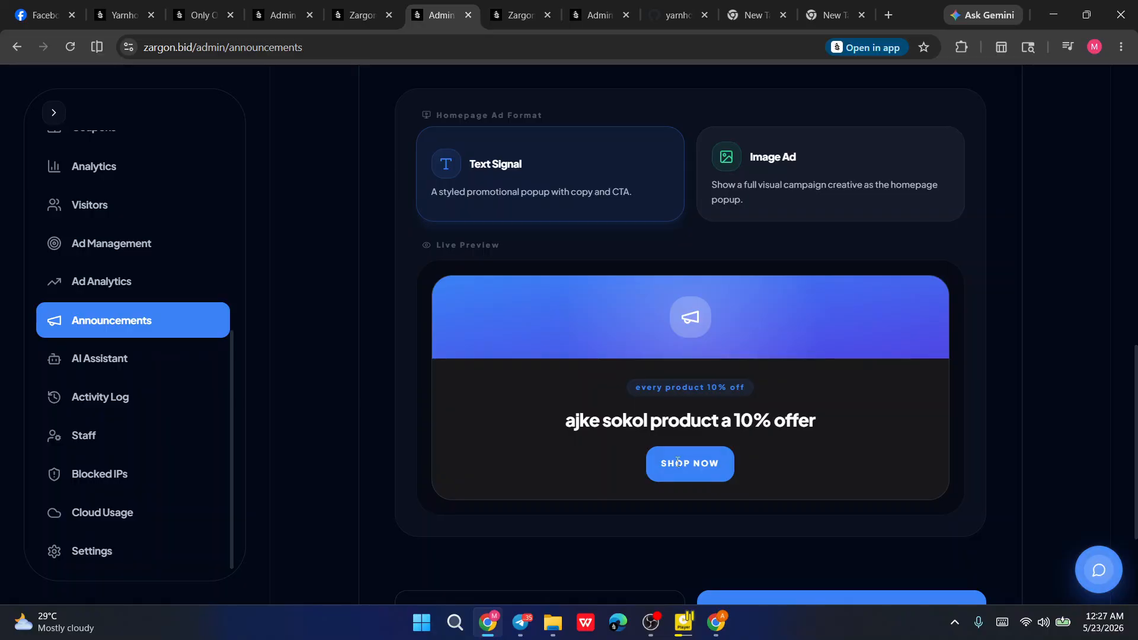
Step: Set the homepage ad format to Image Ad and upload "ChatGPT Image May 18, 2026, 03_42_58 AM.png" from Downloads as the creative
left_click(865, 145)
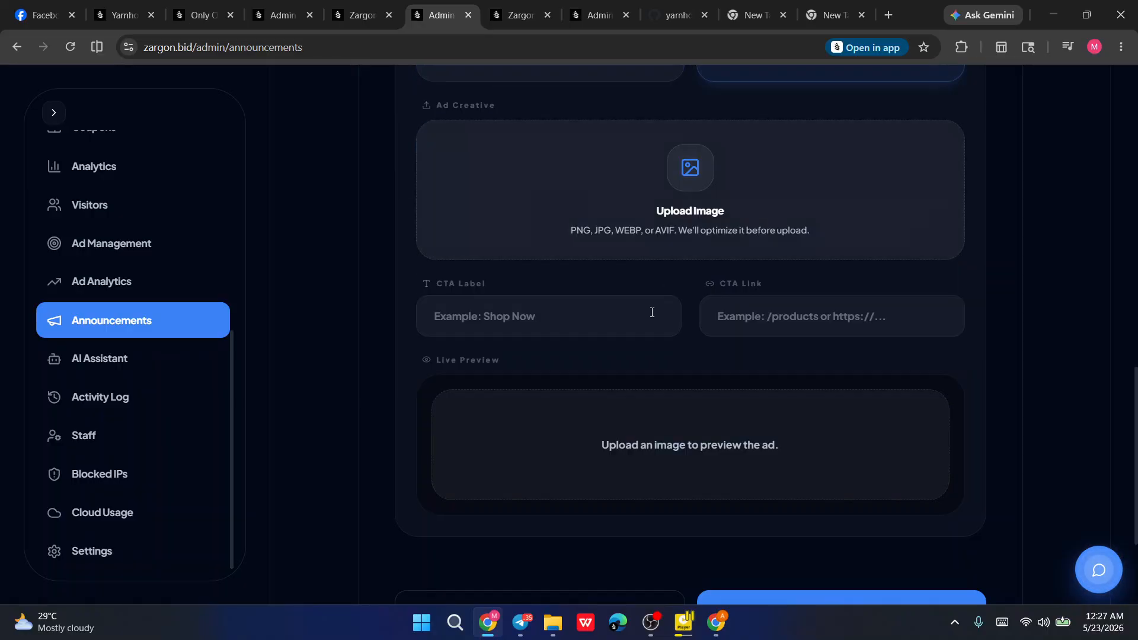
left_click(716, 171)
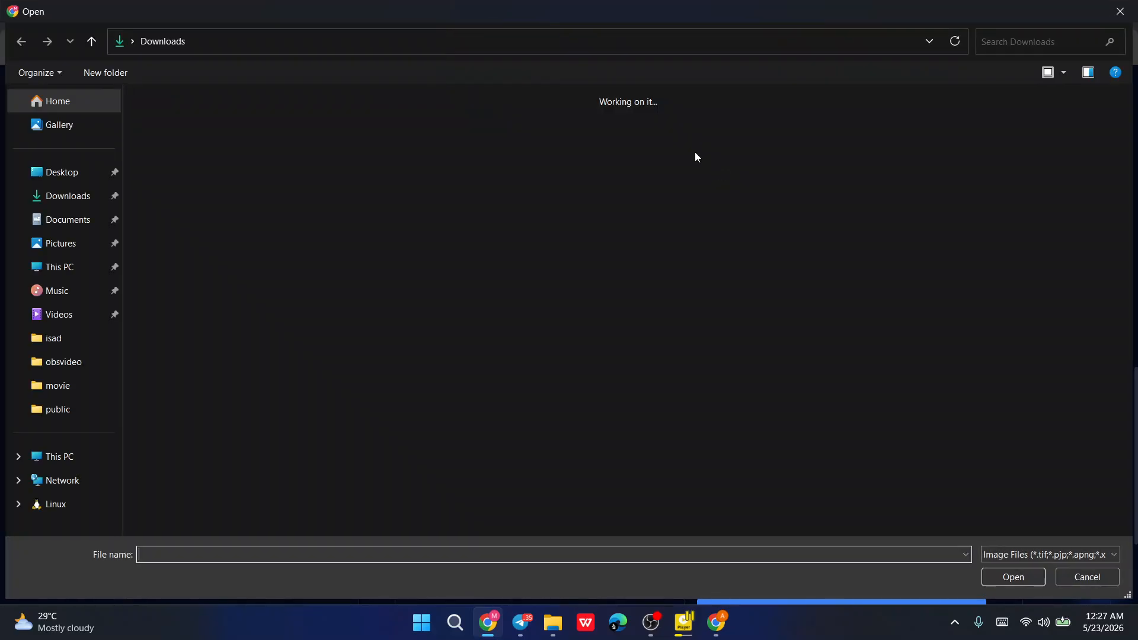
double_click(570, 163)
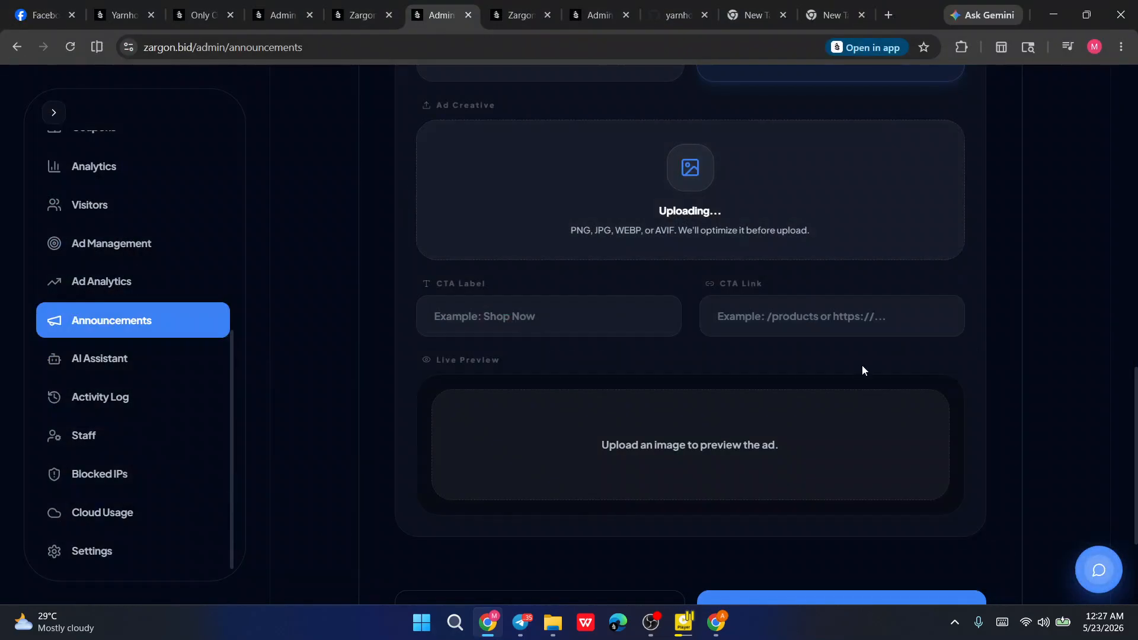
scroll(862, 364, "down", 5)
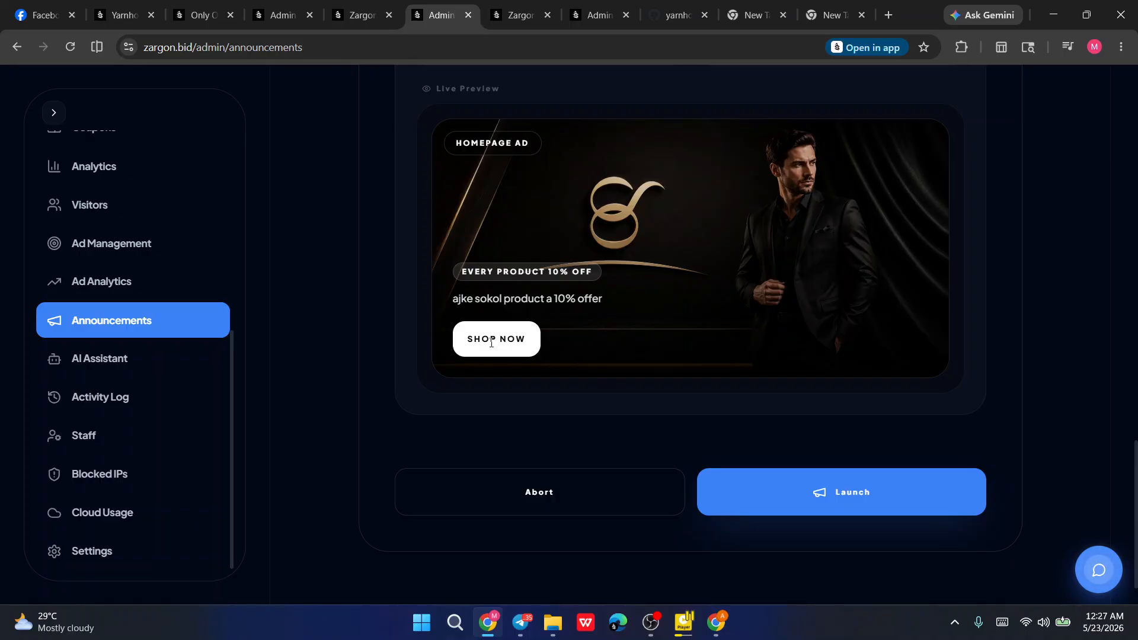
scroll(491, 343, "up", 4)
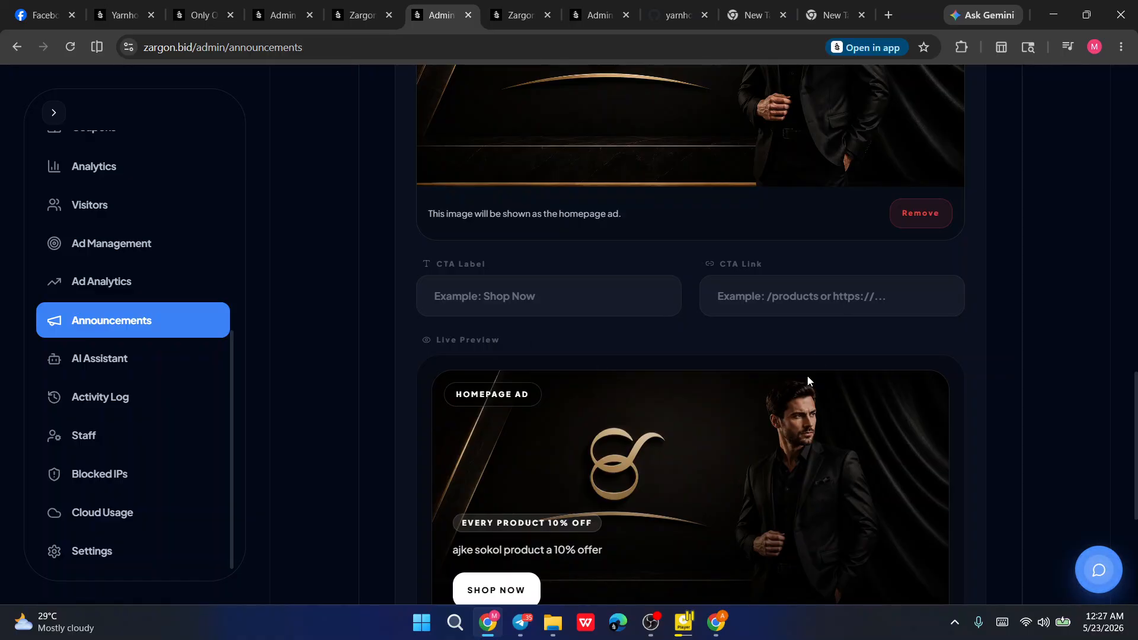
scroll(780, 424, "down", 3)
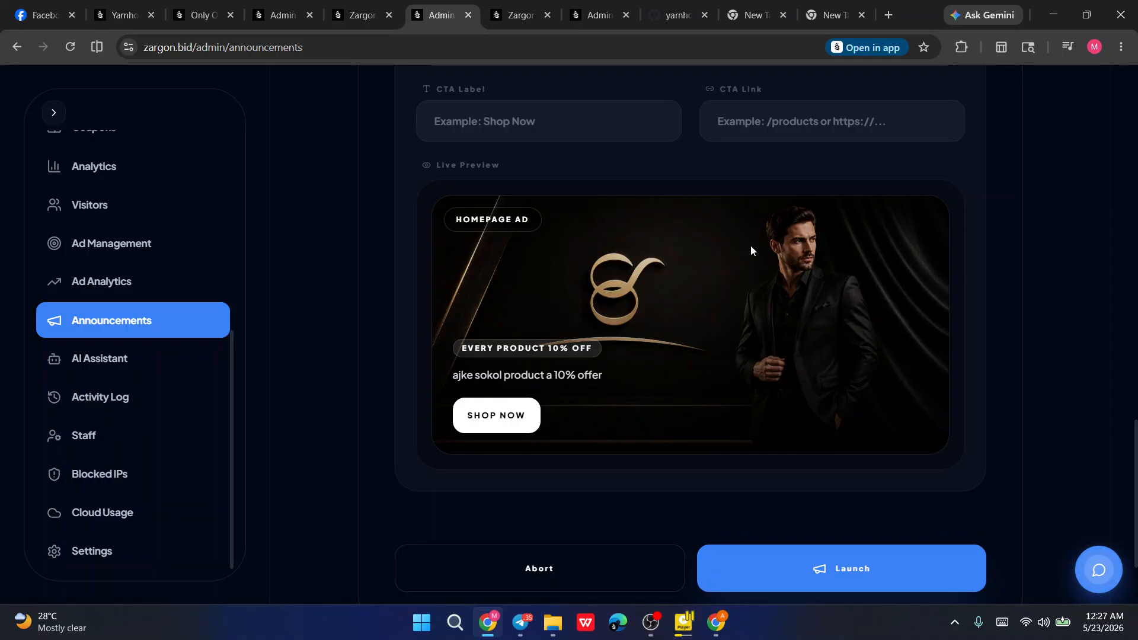
scroll(750, 246, "up", 1)
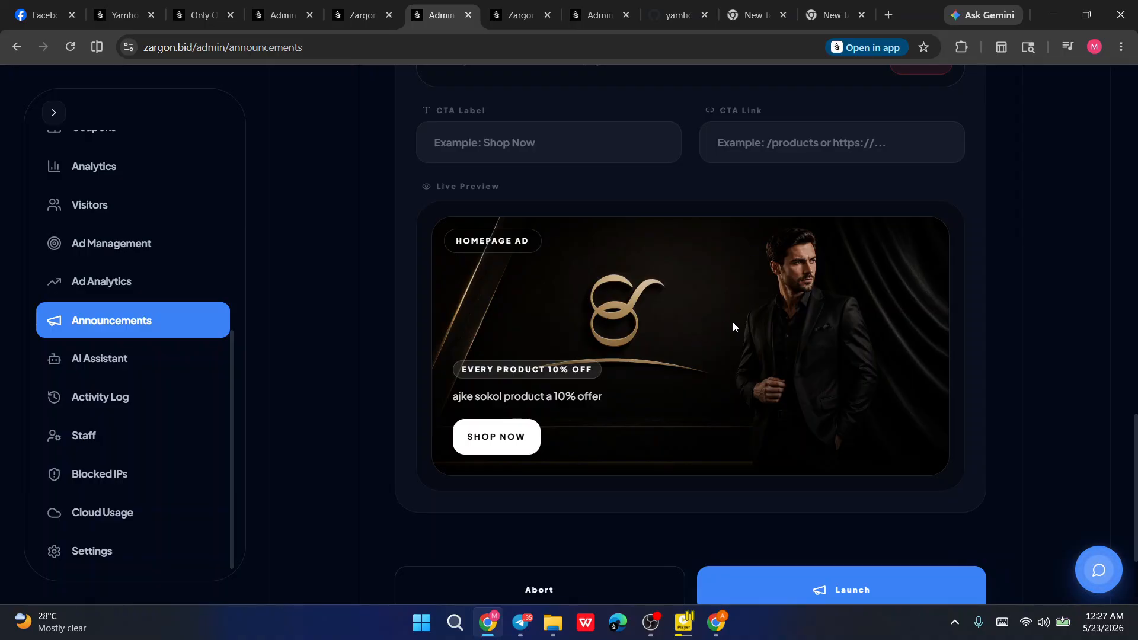
Step: Enter zargon.bid as the ad's CTA link and clear the field again
left_click(797, 142)
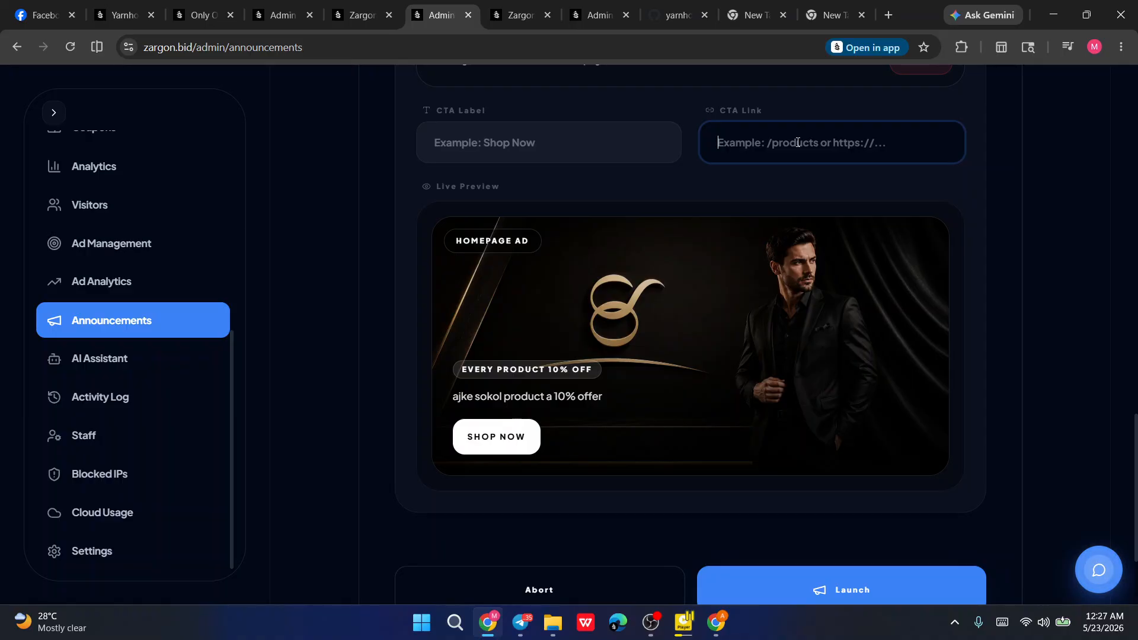
type("zargion")
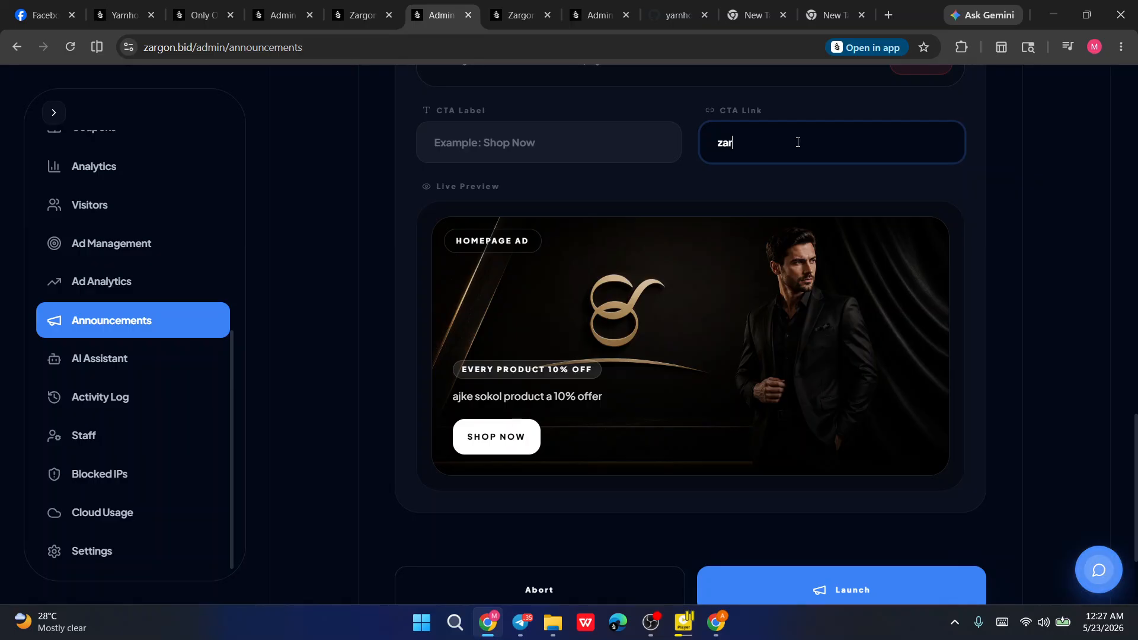
key("BackSpace")
key("BackSpace")
key("BackSpace")
type("on.bid")
key("ctrl+a")
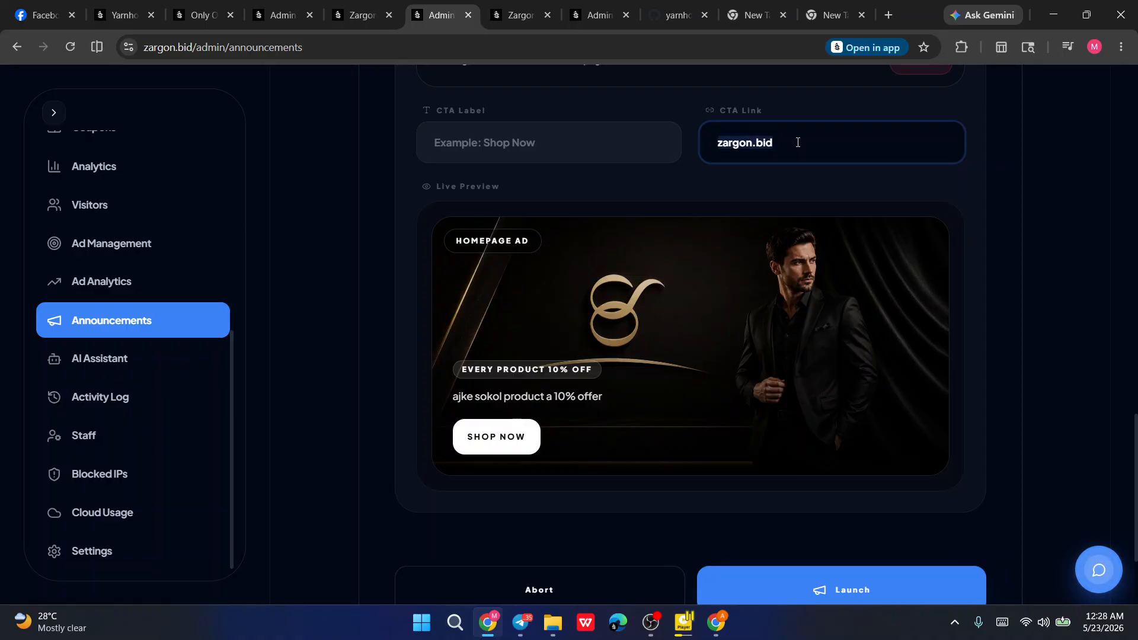
key("BackSpace")
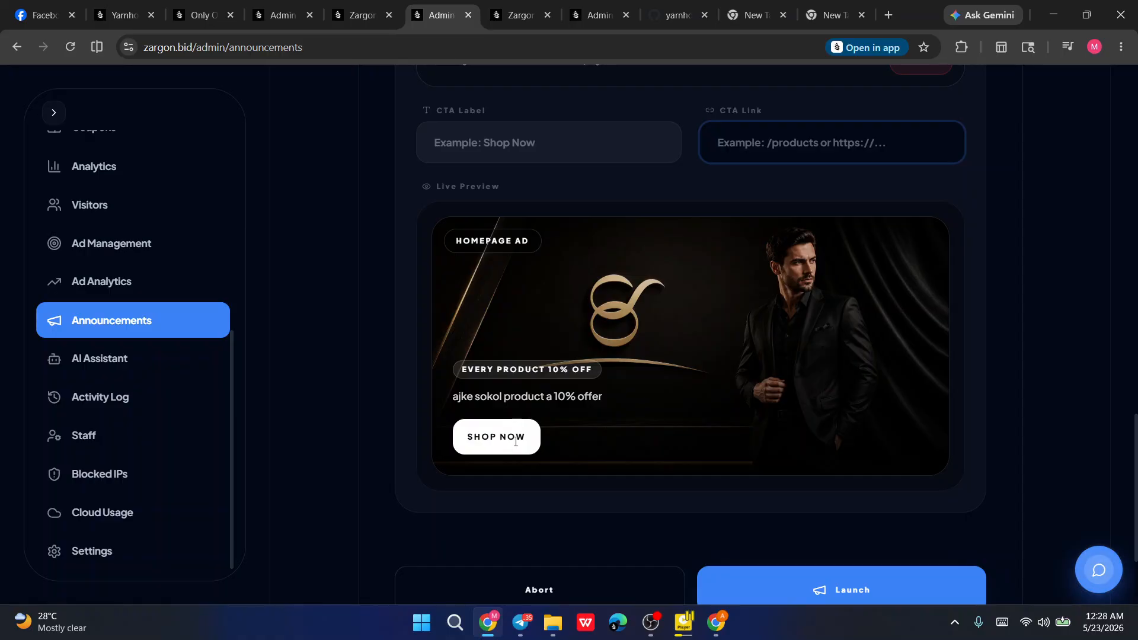
Step: Set the ad's CTA label to "clickhere"
left_click(518, 133)
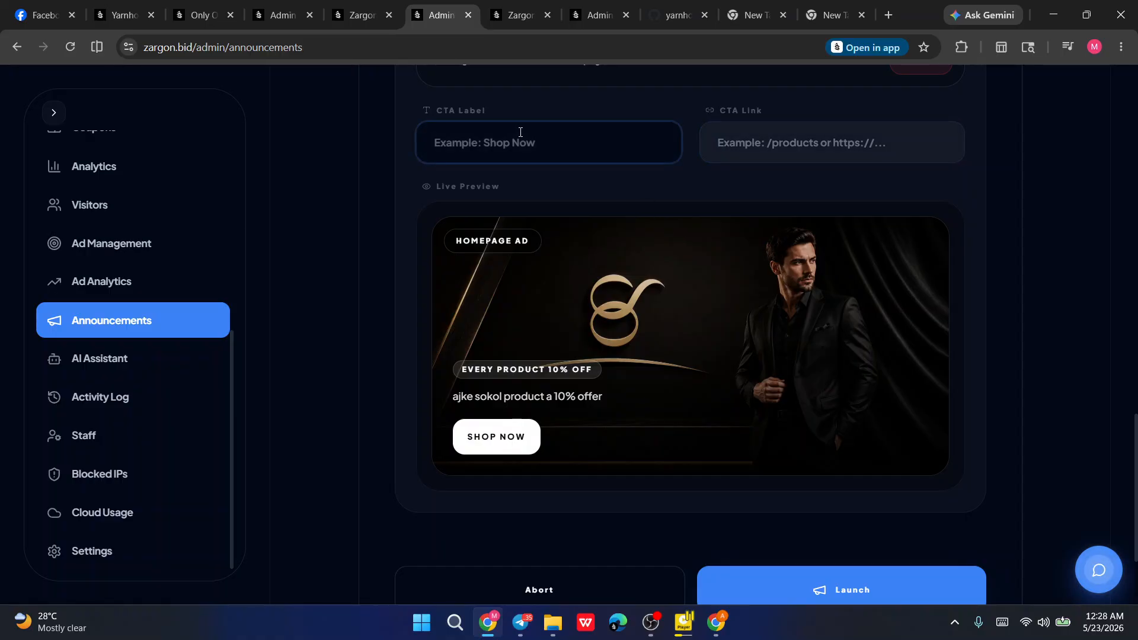
type("click")
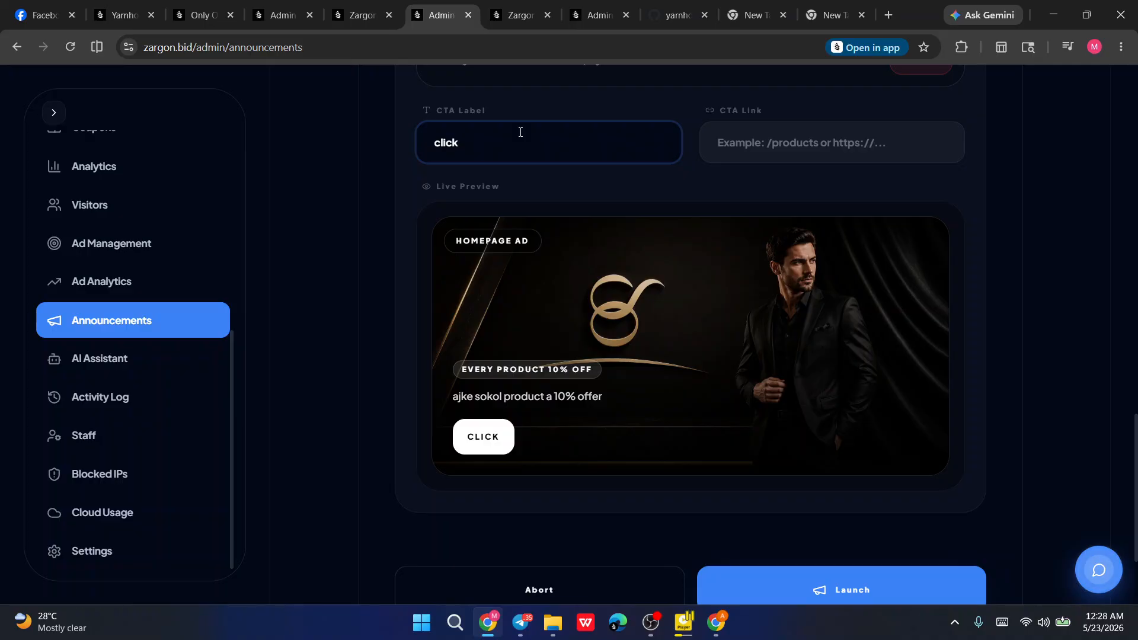
type("here")
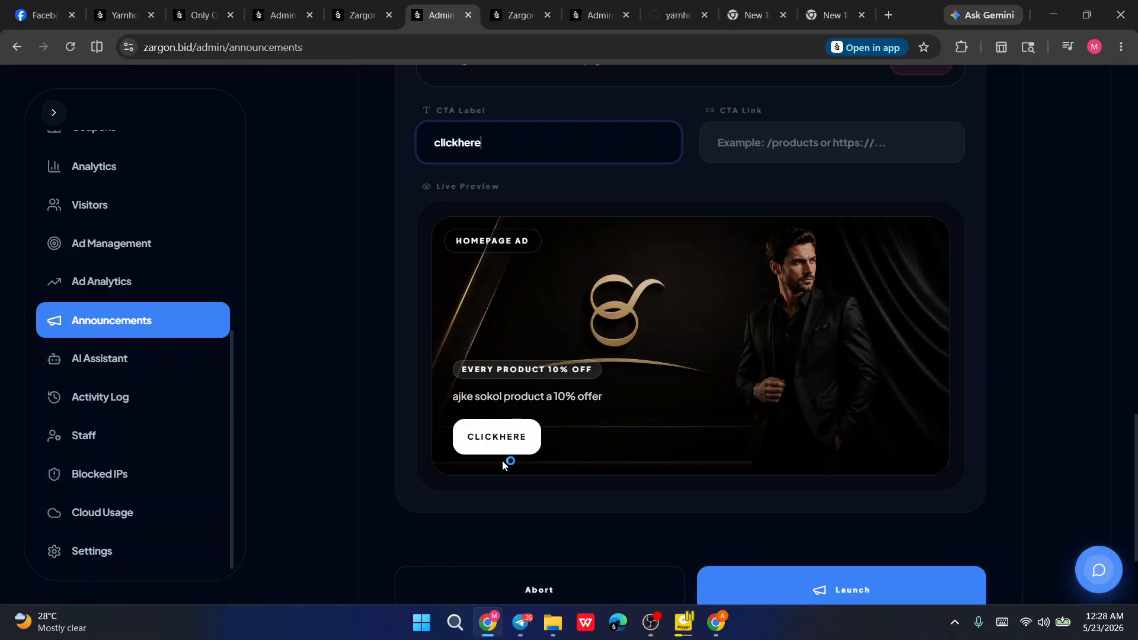
Step: Review the whole signal form, from designation and caption through channels and ad creative to the image ad's live preview
scroll(507, 453, "up", 5)
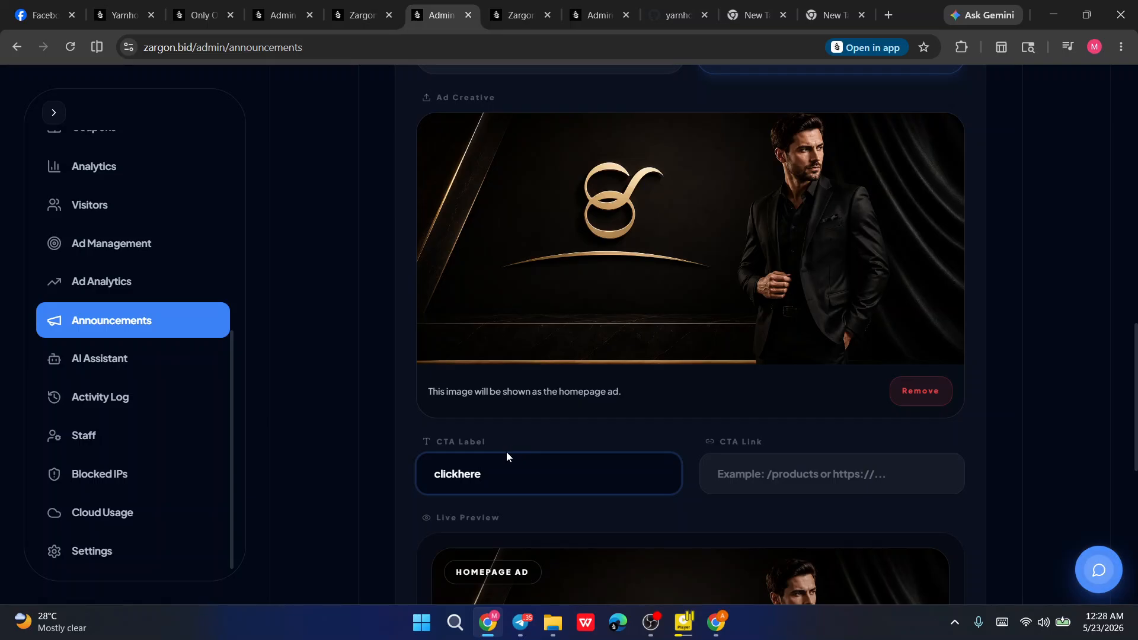
scroll(506, 451, "up", 4)
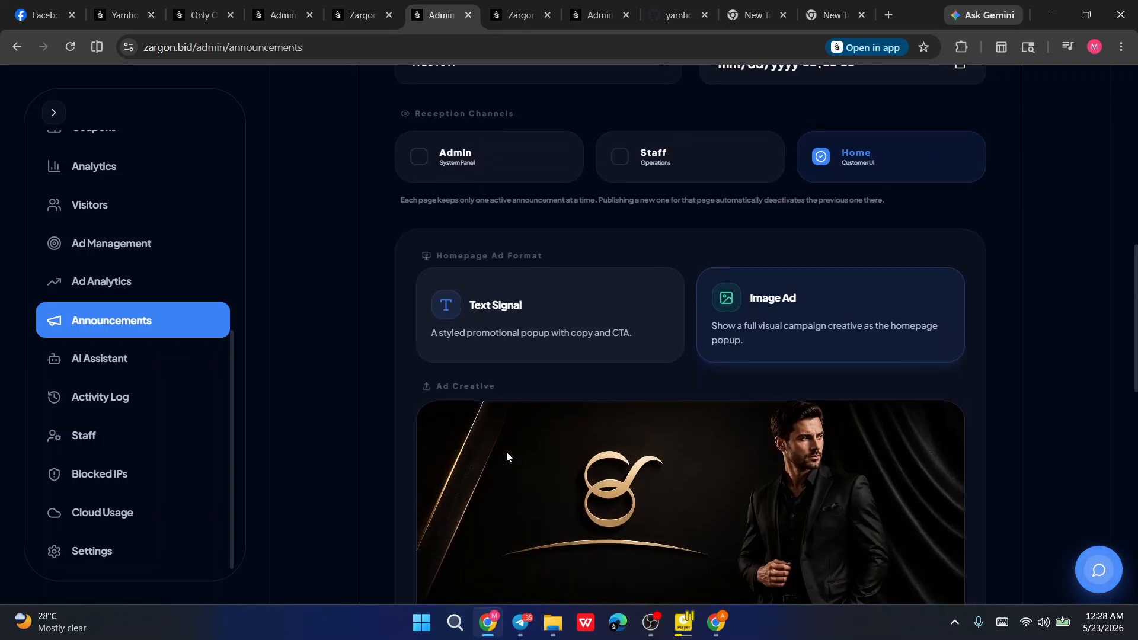
scroll(506, 452, "down", 3)
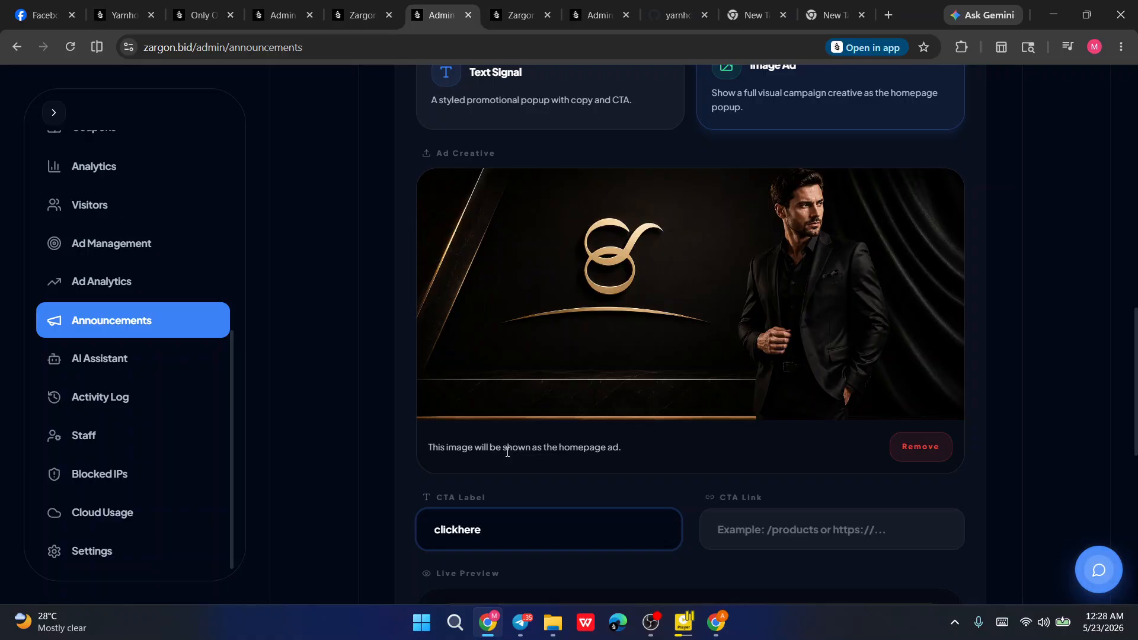
scroll(507, 452, "up", 5)
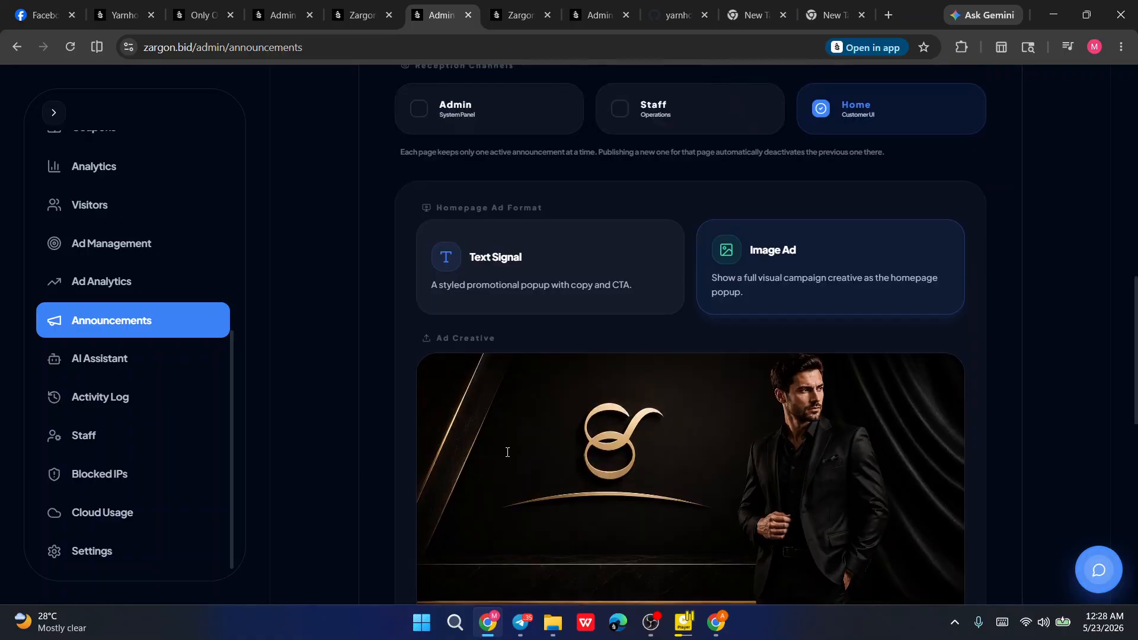
scroll(507, 452, "down", 5)
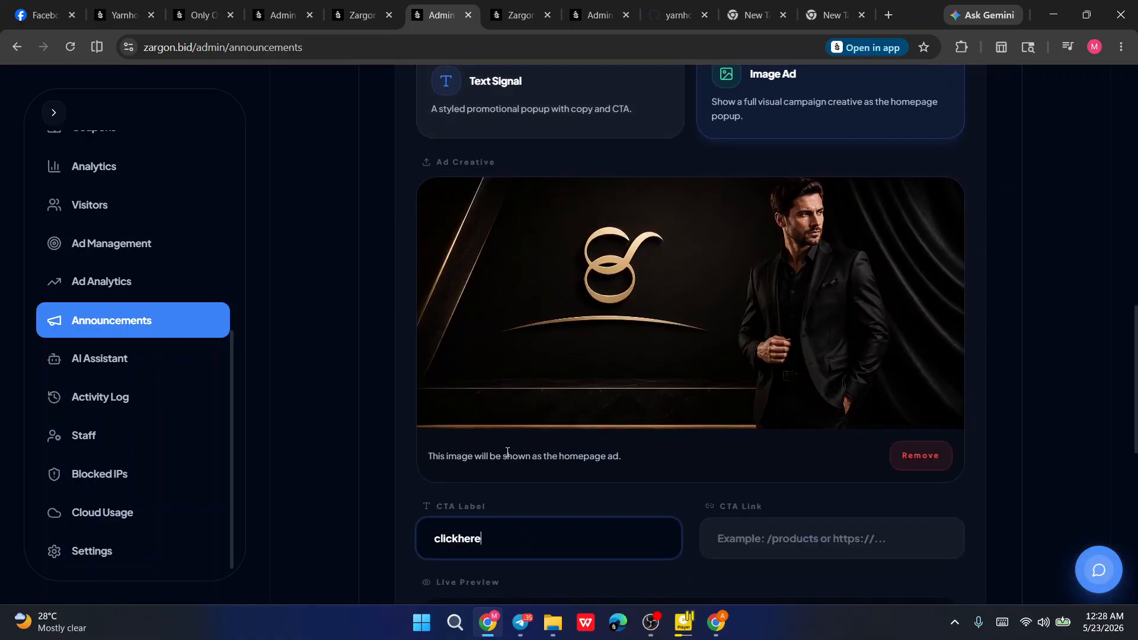
scroll(507, 452, "down", 4)
scroll(507, 452, "down", 3)
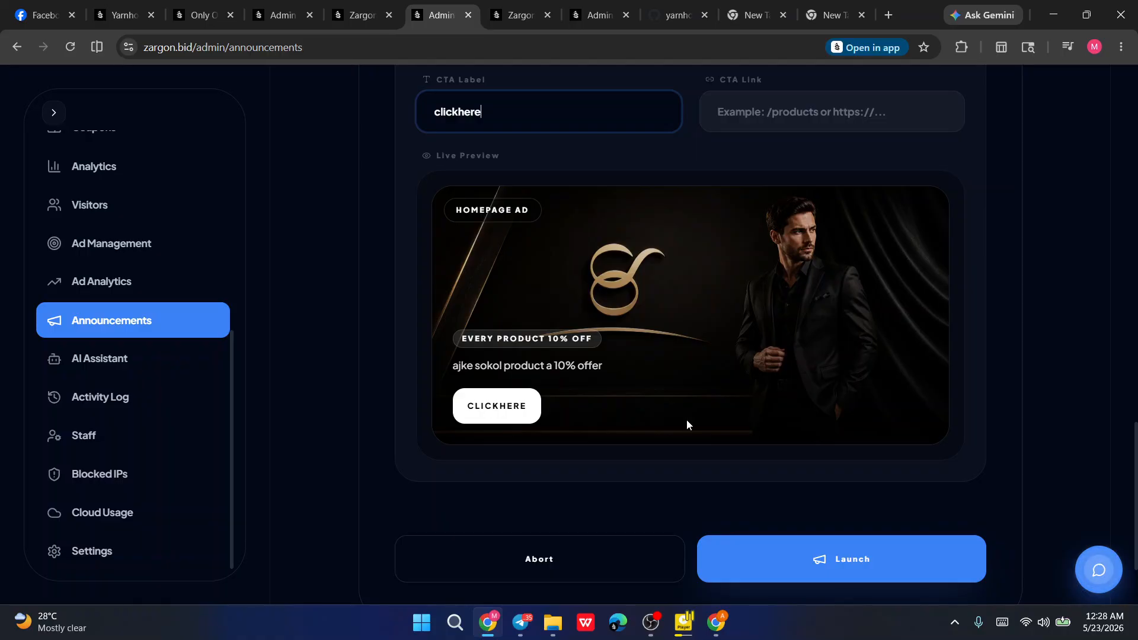
scroll(686, 419, "up", 15)
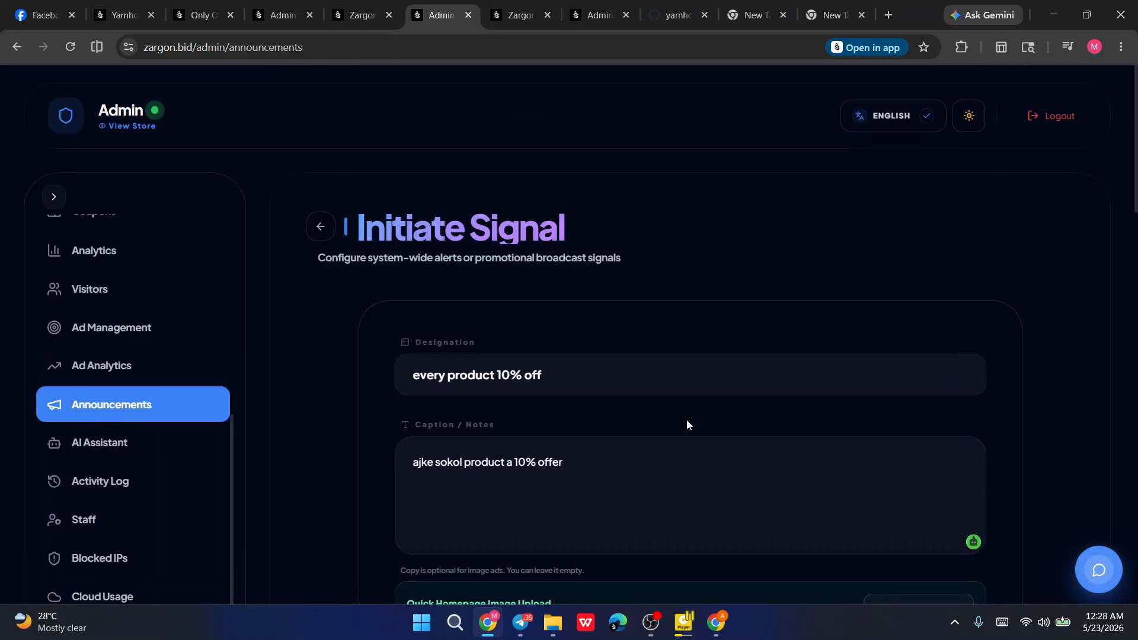
scroll(687, 425, "down", 15)
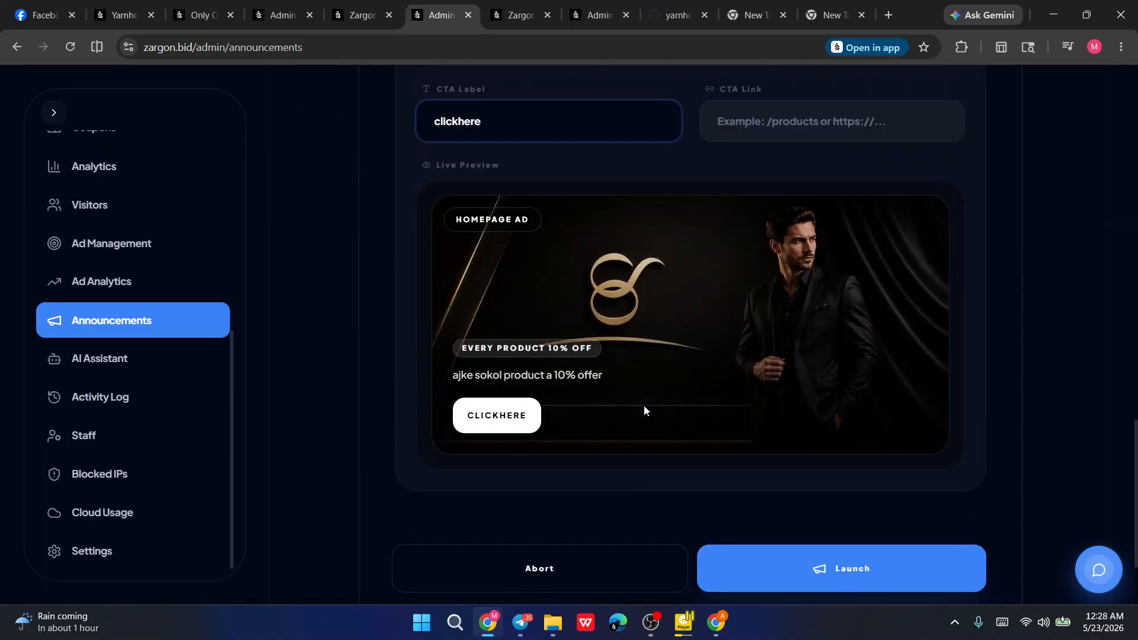
scroll(644, 404, "up", 15)
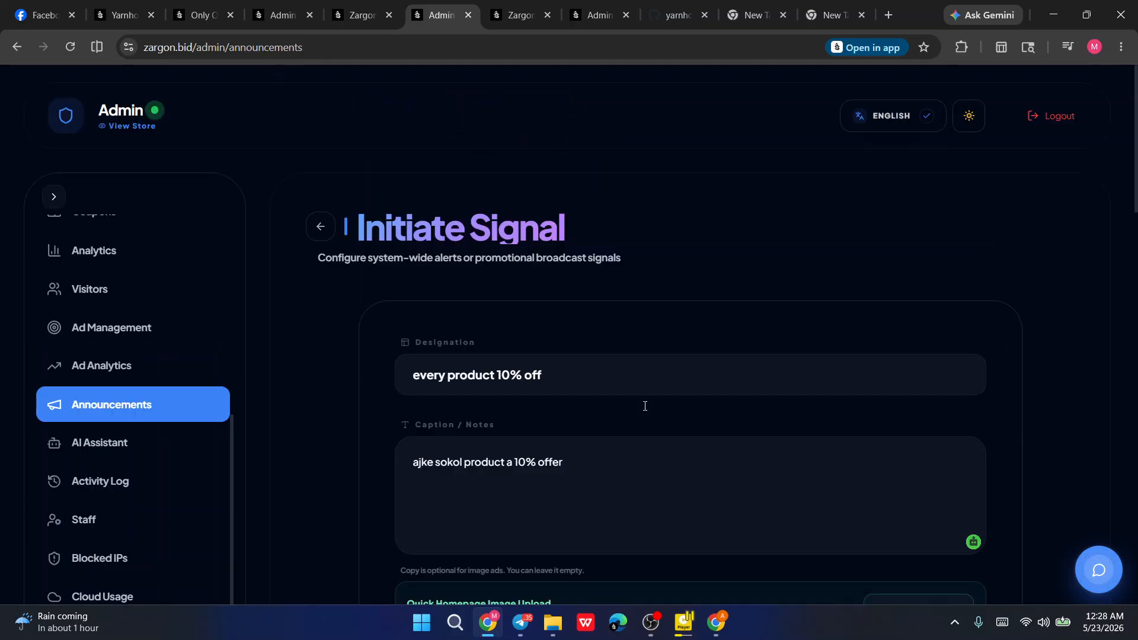
Step: Abort the new signal and return to the announcements list
scroll(645, 406, "down", 15)
left_click(523, 450)
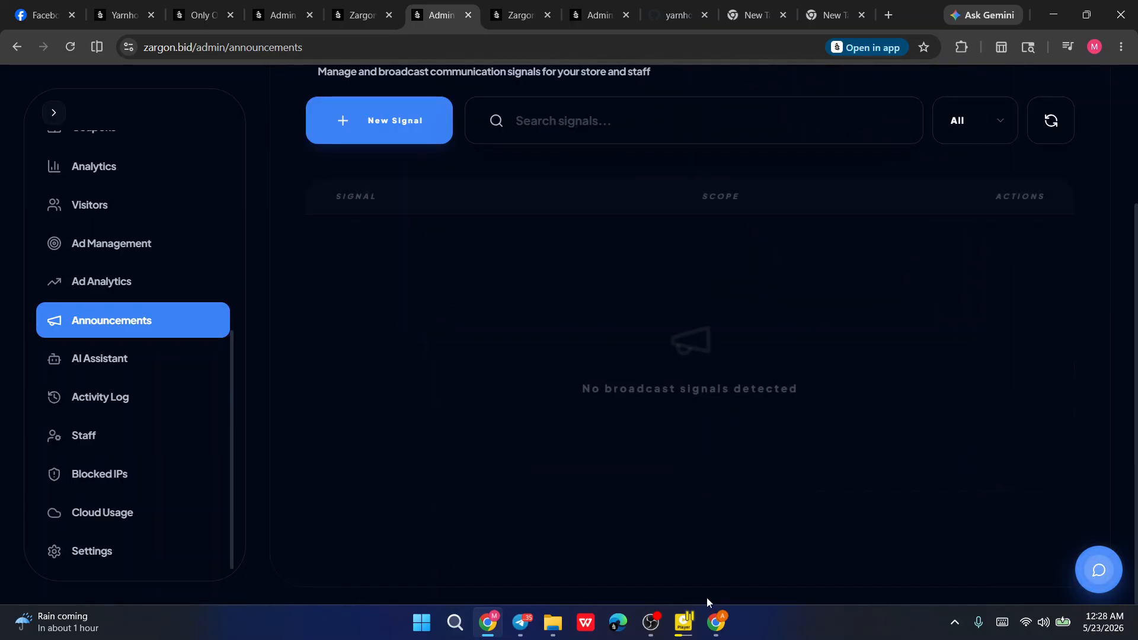